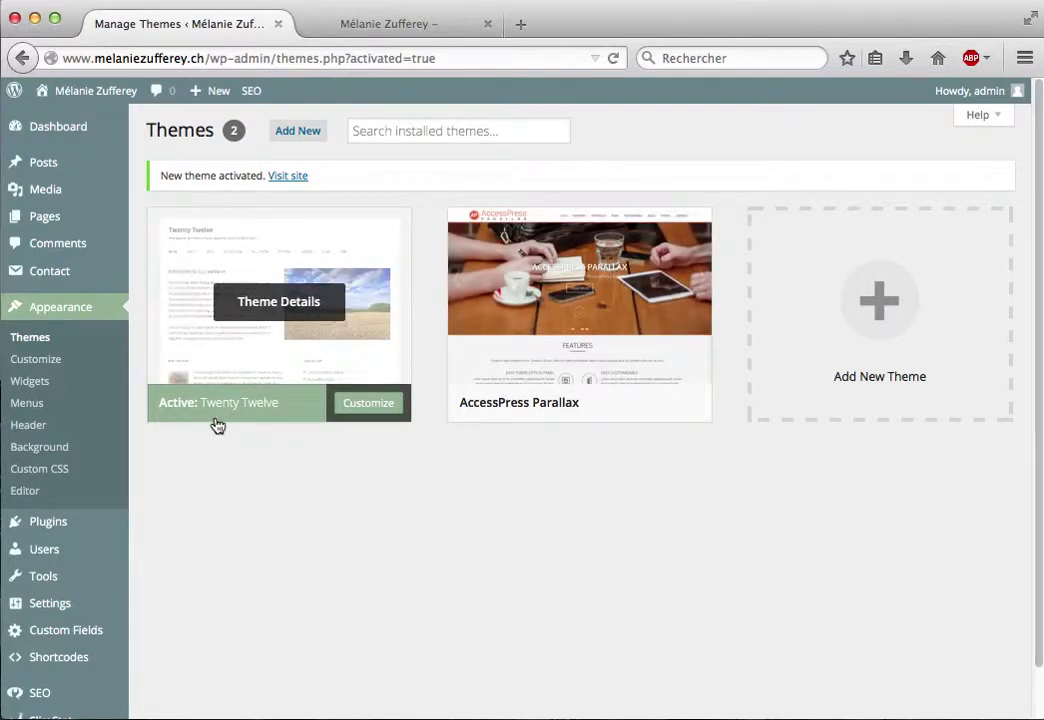
# - View the live site's home page and open the recent post Tsunami to look it over
pyautogui.click(418, 35)
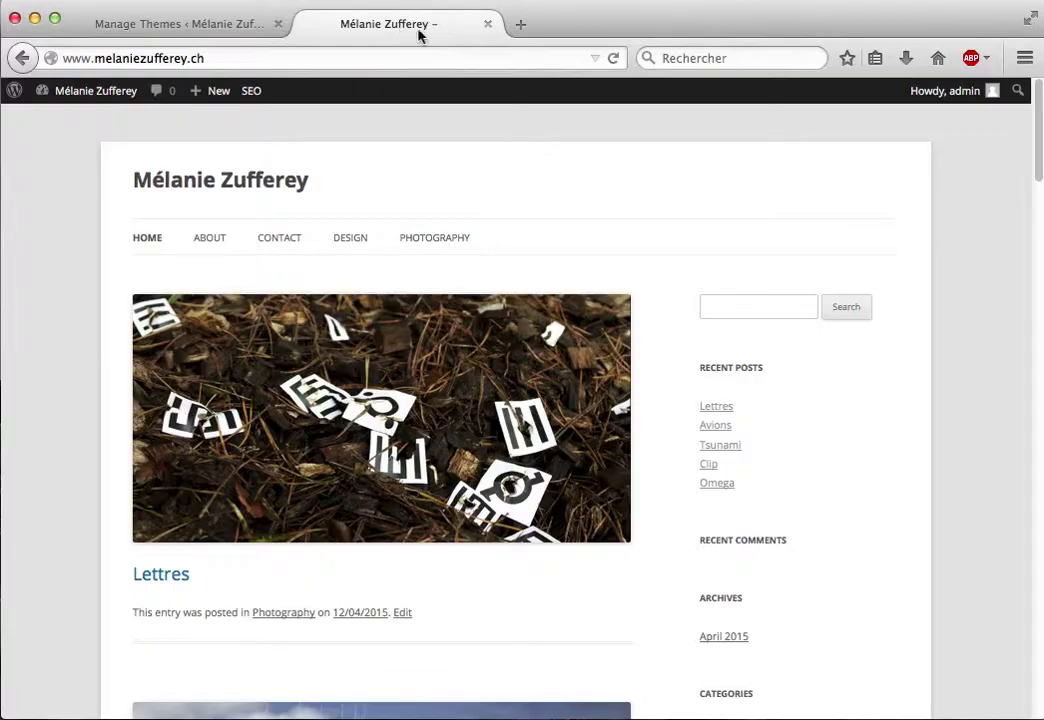
pyautogui.click(731, 446)
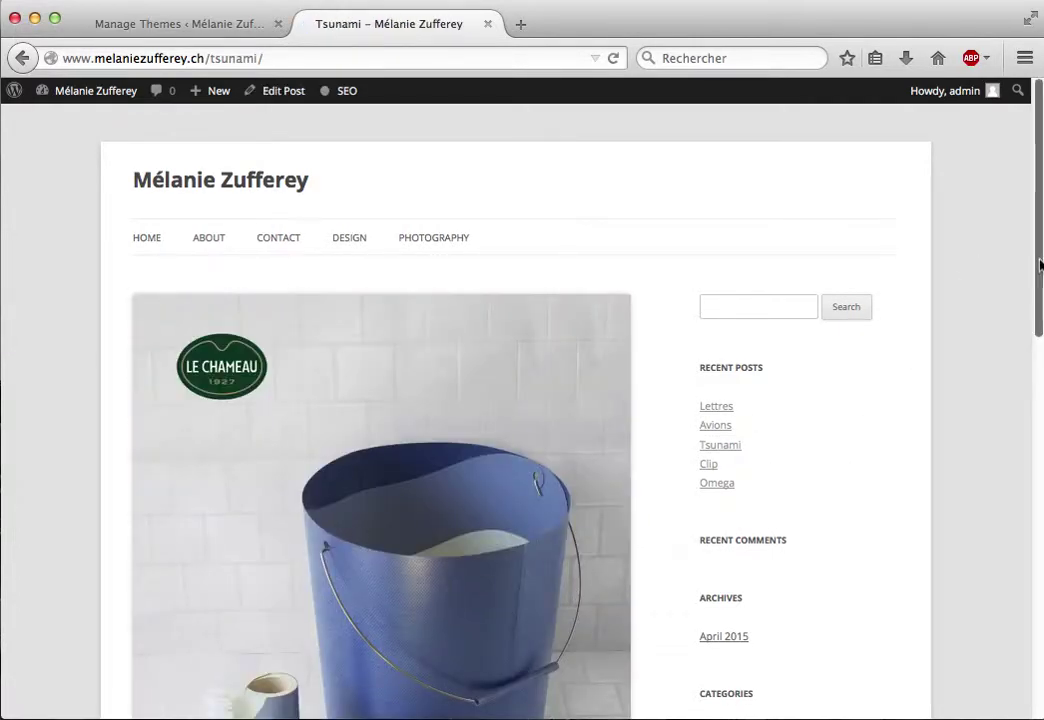
pyautogui.scroll(-4, 825, 256)
# - Activate the AccessPress Parallax theme on the site's theme management page
pyautogui.click(215, 35)
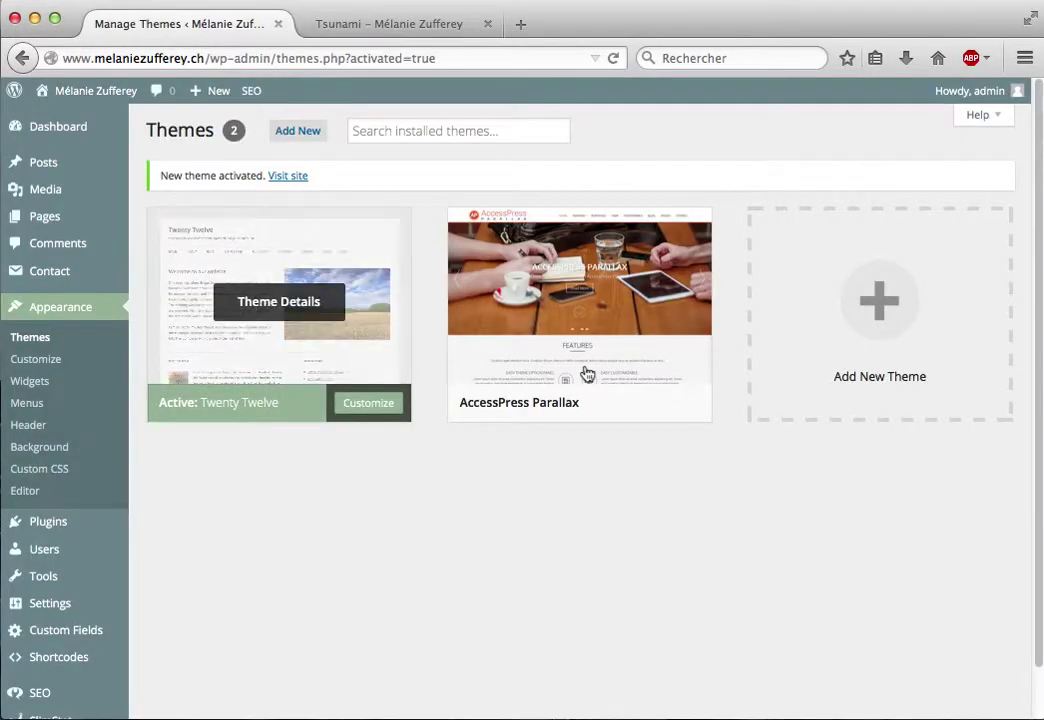
pyautogui.click(593, 404)
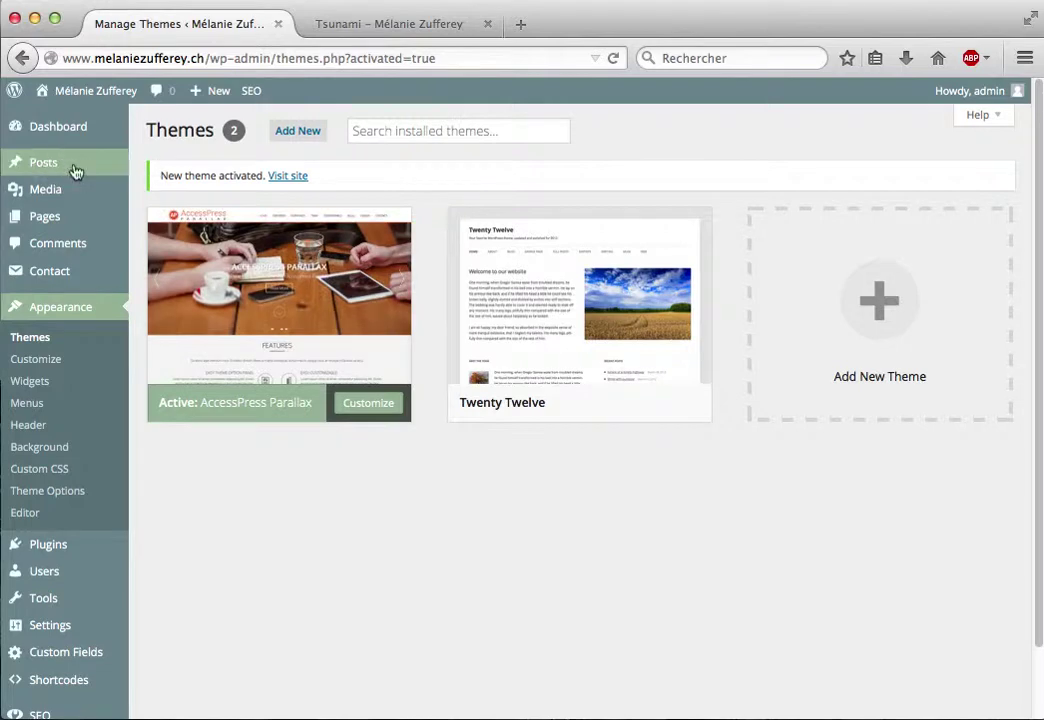
# - Go to the site's posts and review the list of post categories
pyautogui.moveTo(33, 218)
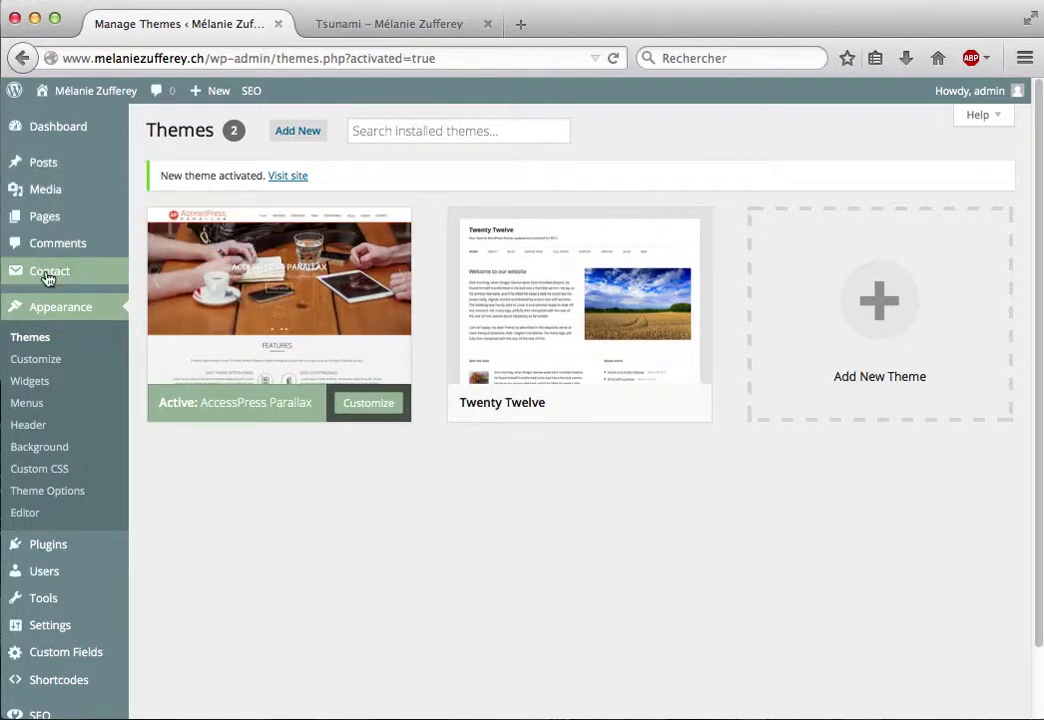
pyautogui.moveTo(72, 279)
pyautogui.click(50, 161)
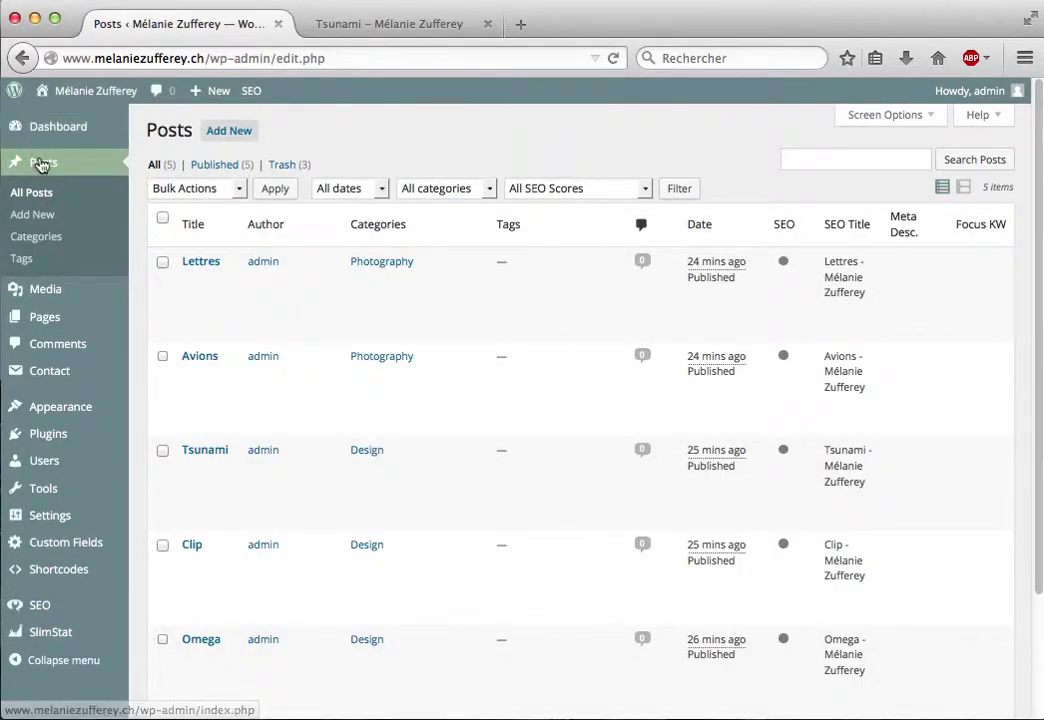
pyautogui.click(38, 237)
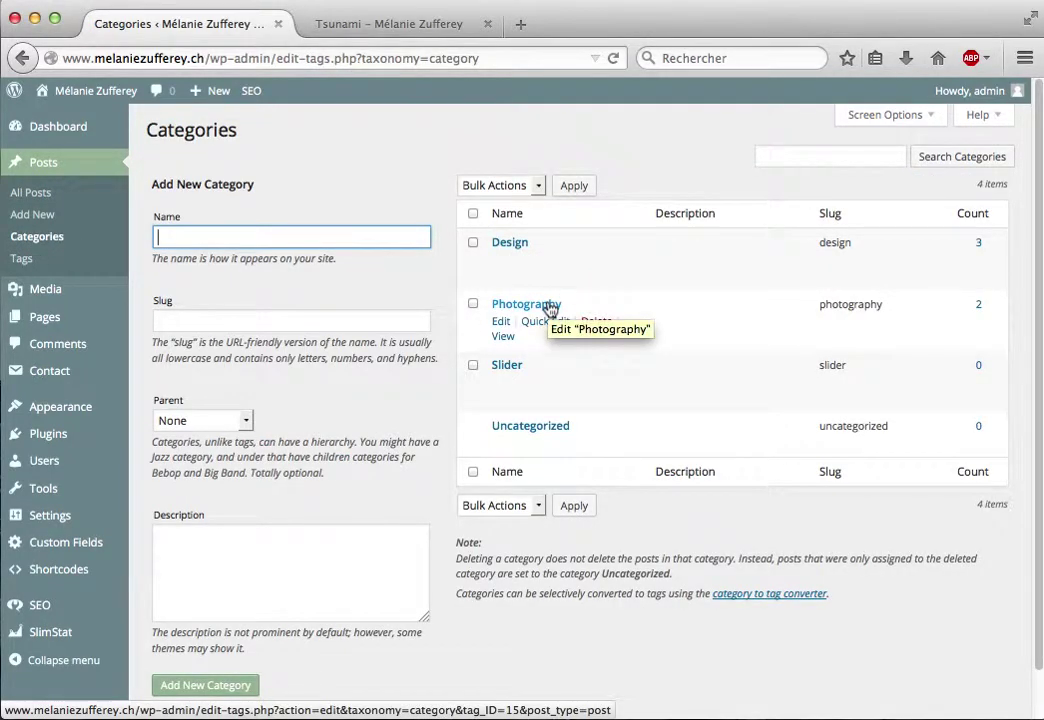
# - Open the Tsunami post for editing and examine its content, category and featured image
pyautogui.click(40, 199)
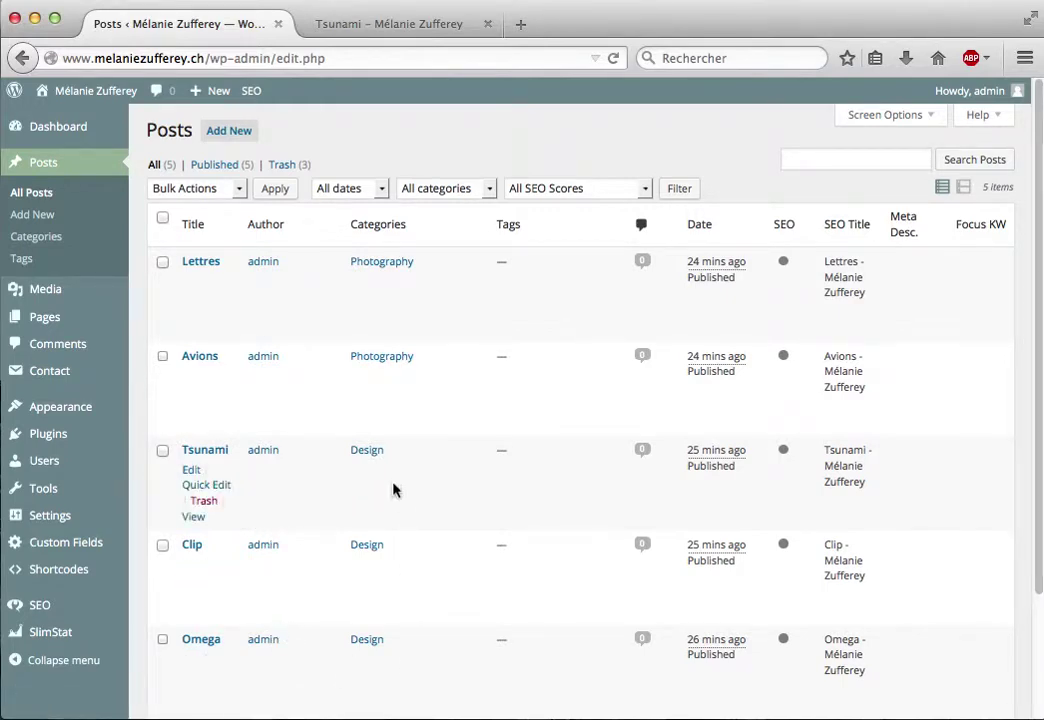
pyautogui.click(217, 453)
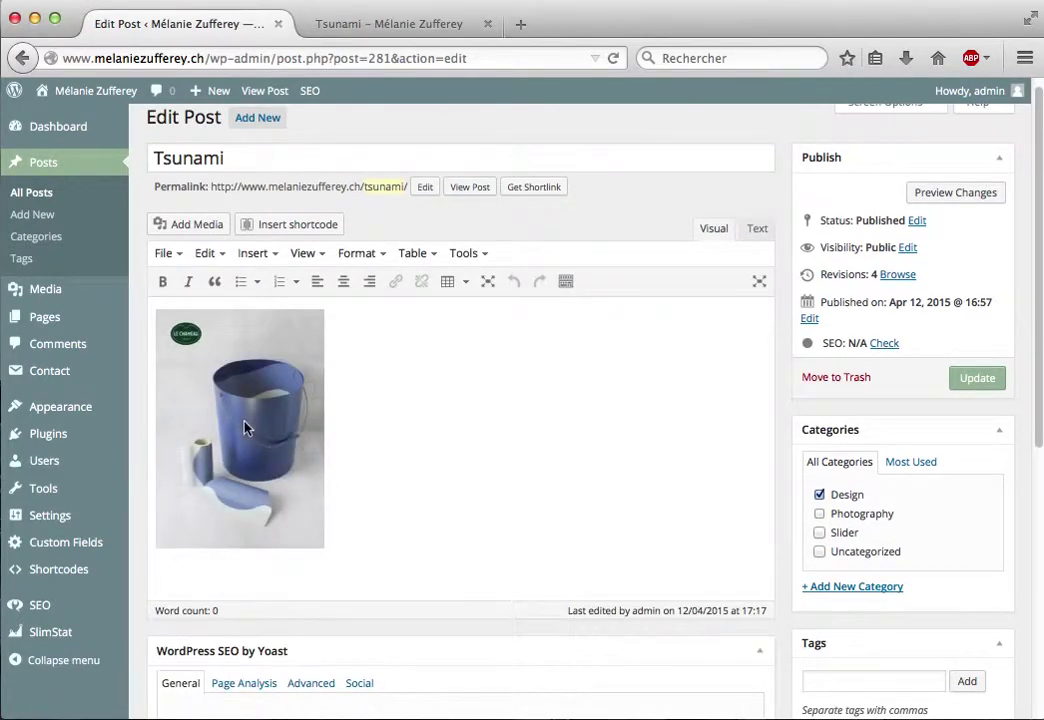
pyautogui.moveTo(1036, 355); pyautogui.dragTo(1037, 607)
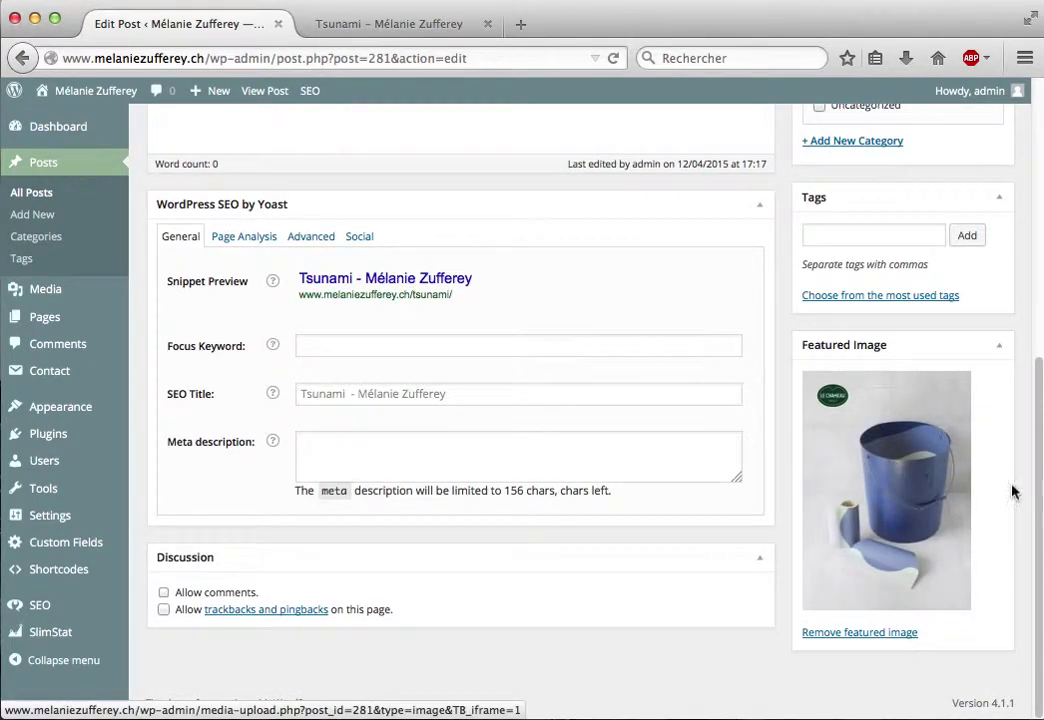
pyautogui.moveTo(1040, 506); pyautogui.dragTo(1036, 110)
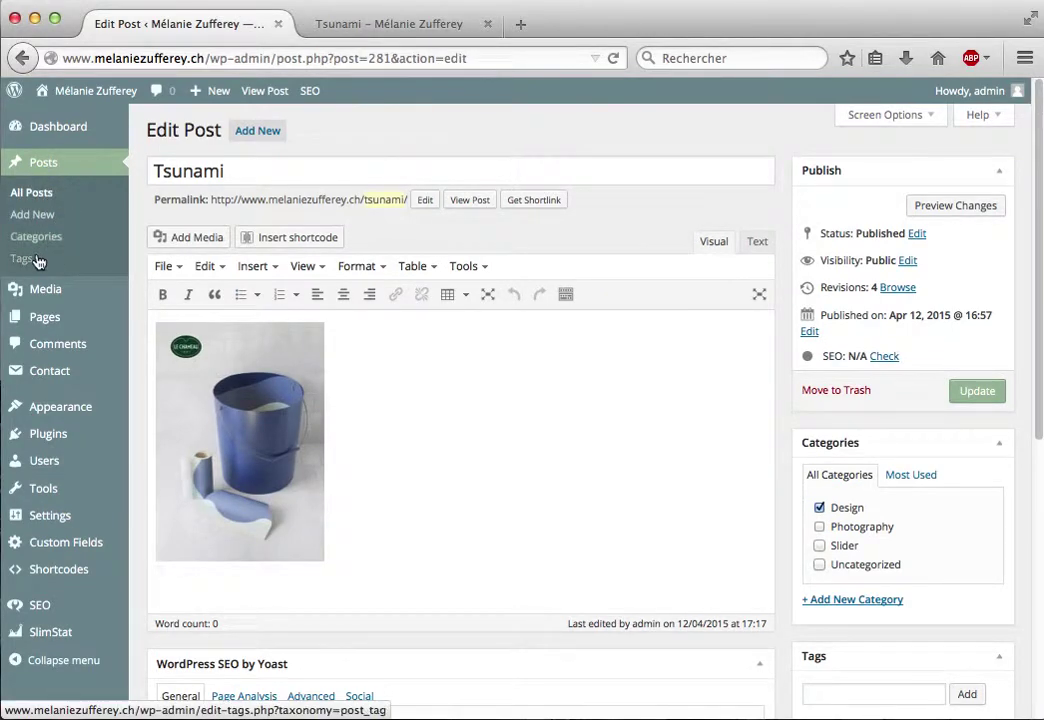
# - Look over the list of all pages and open the Design page for inspection
pyautogui.click(46, 322)
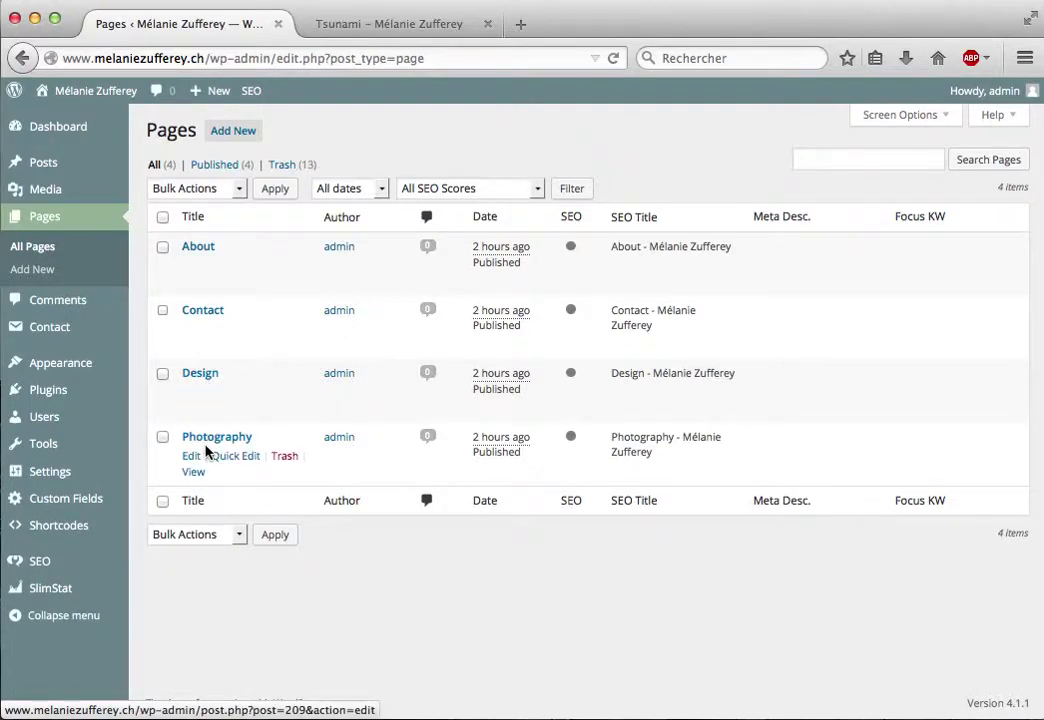
pyautogui.click(201, 378)
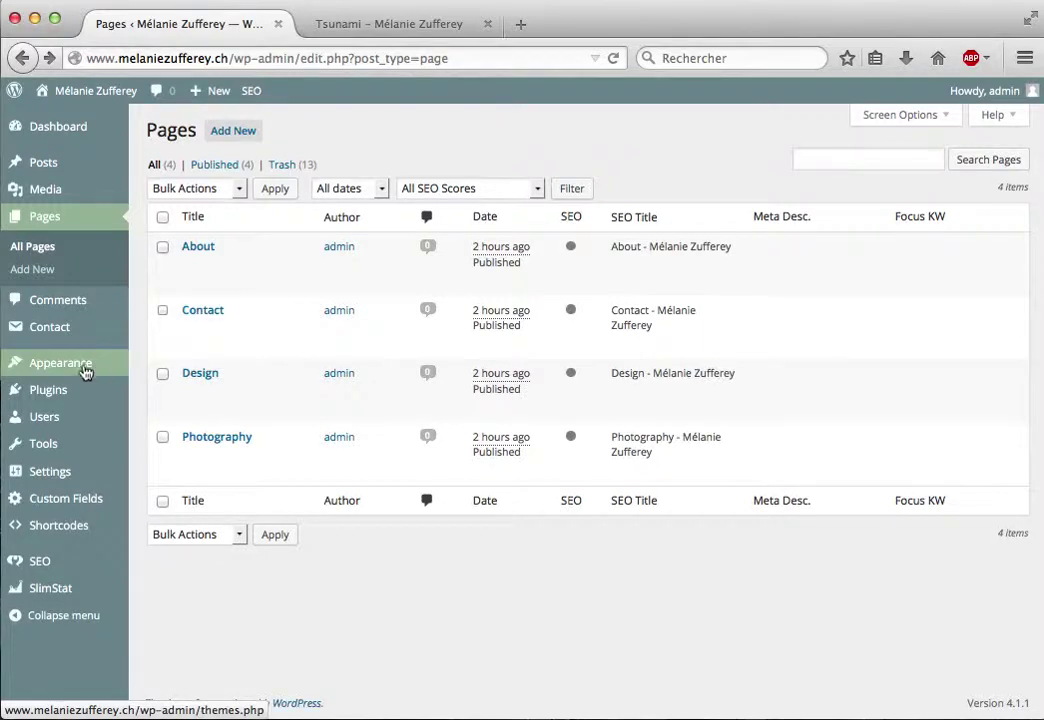
# - Open the Lettres post's editor in a separate browser tab and update the post
pyautogui.click(49, 166)
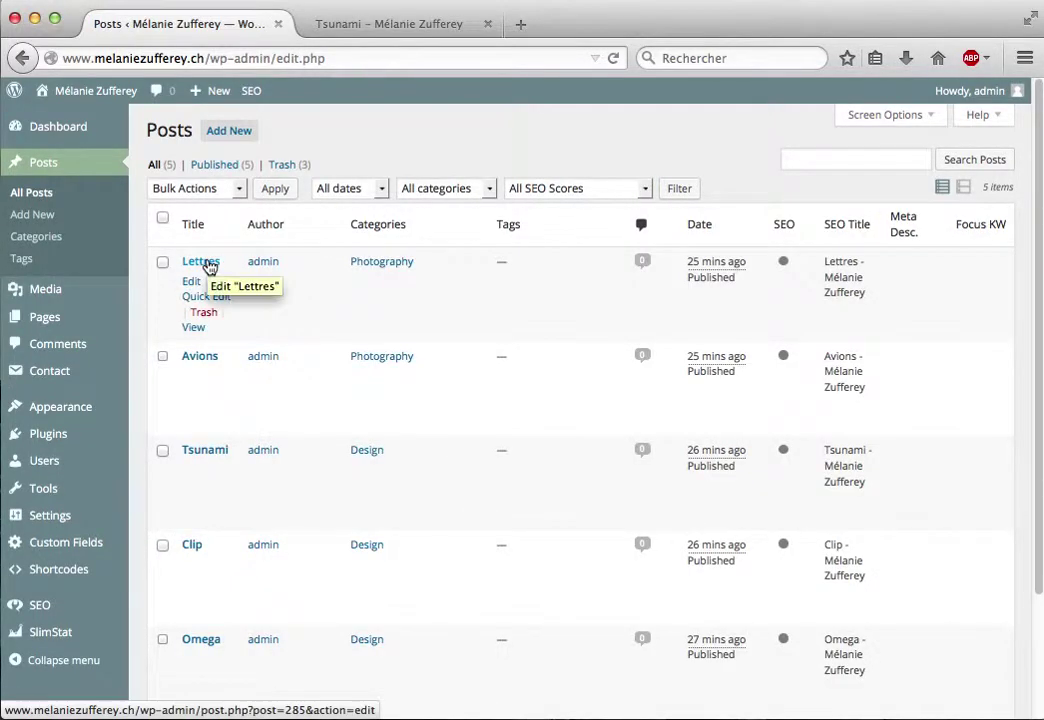
pyautogui.keyDown('super'); pyautogui.click(208, 265); pyautogui.keyUp('super')
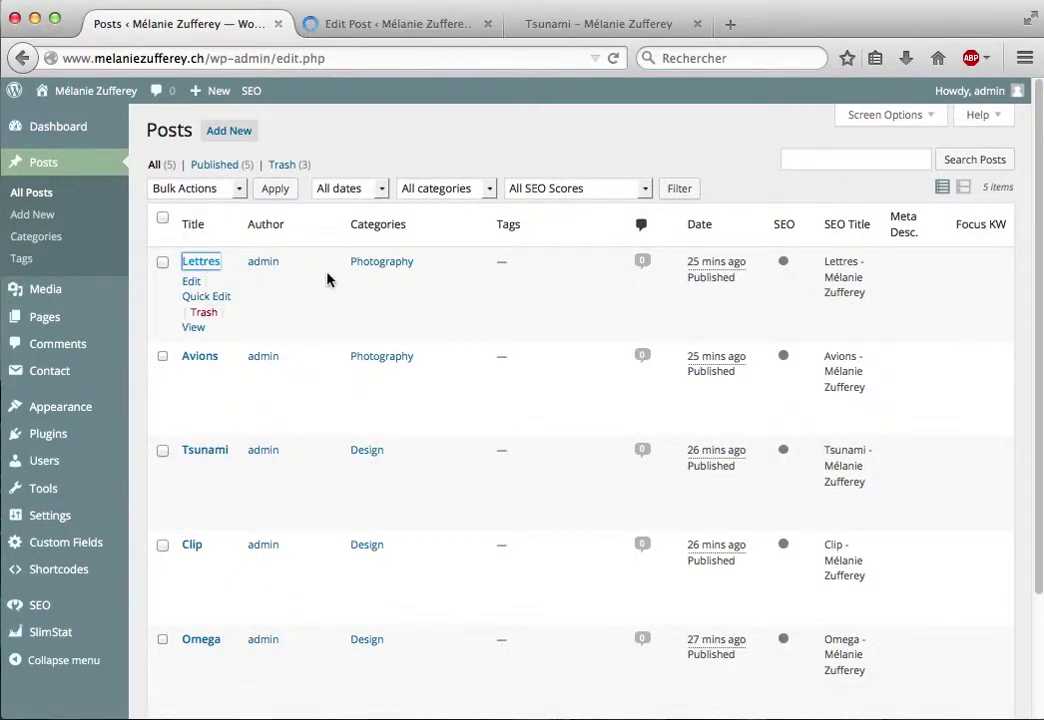
pyautogui.moveTo(60, 436)
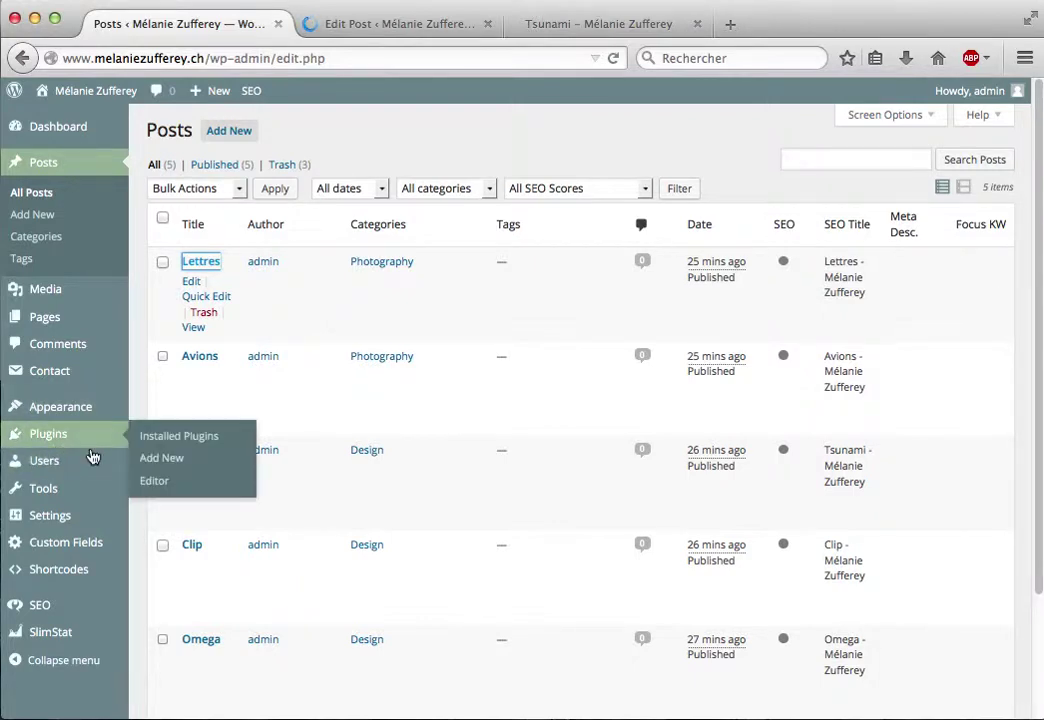
pyautogui.click(405, 26)
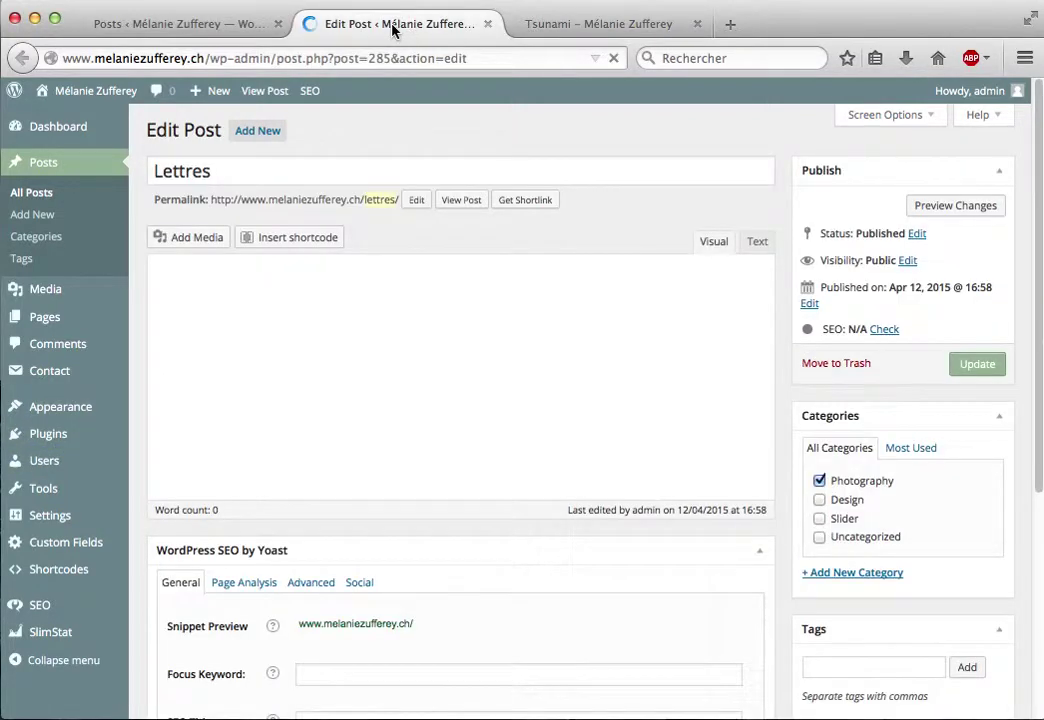
pyautogui.click(990, 366)
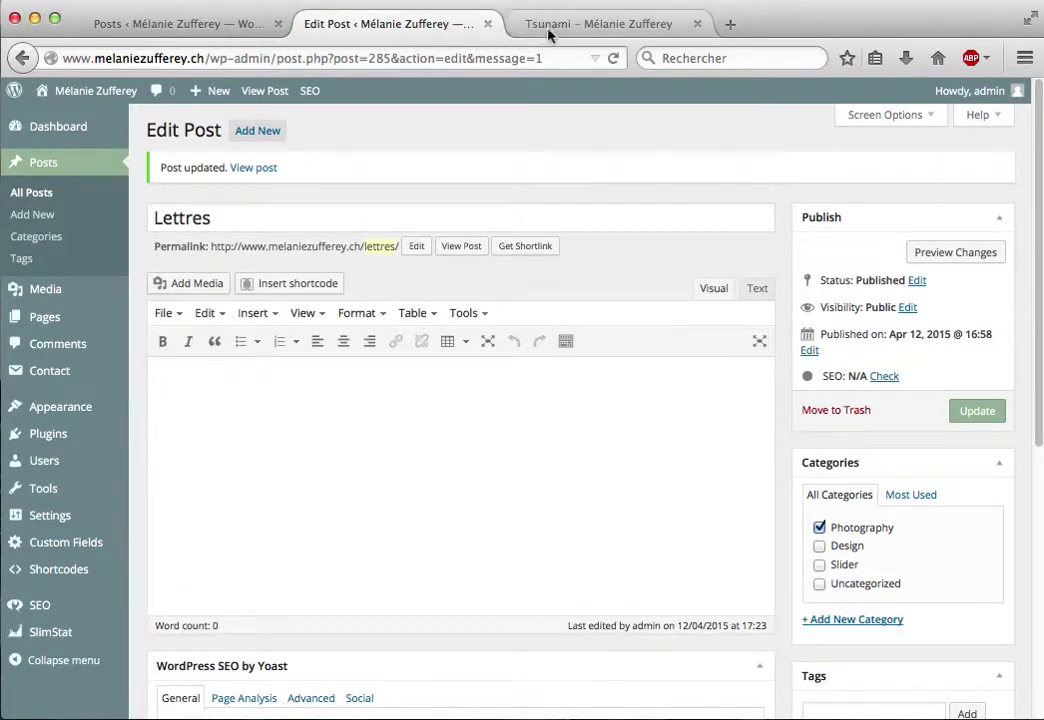
# - Load the live site's home page in place of the Tsunami post and look over the newly activated theme
pyautogui.click(505, 30)
pyautogui.moveTo(117, 93)
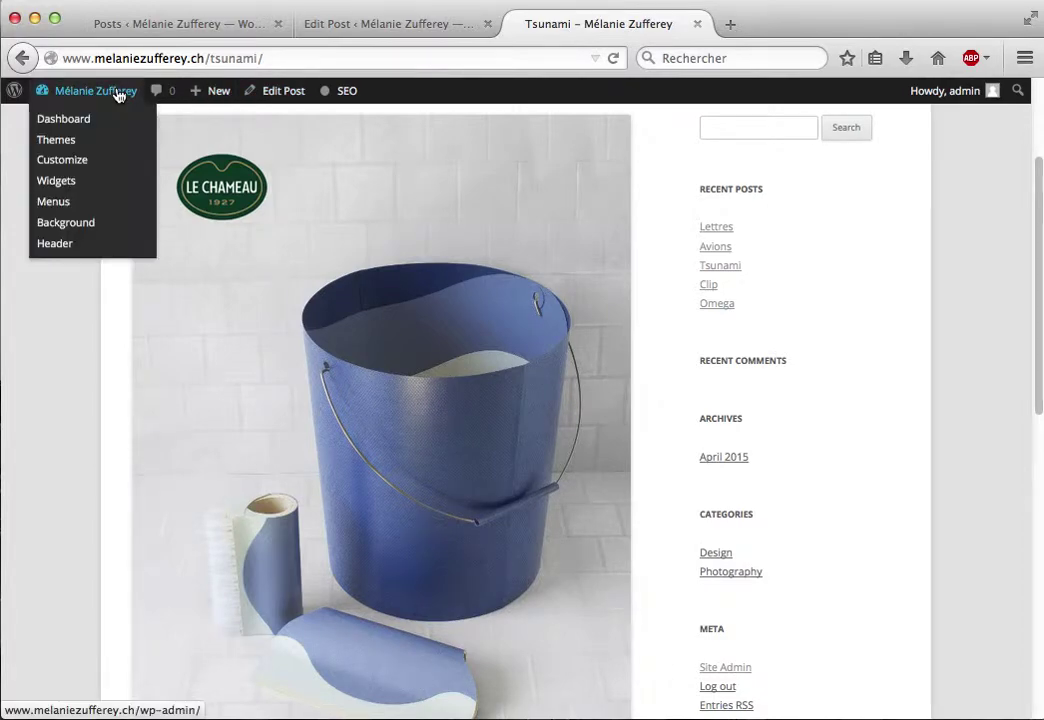
pyautogui.click(299, 57)
pyautogui.click(301, 58)
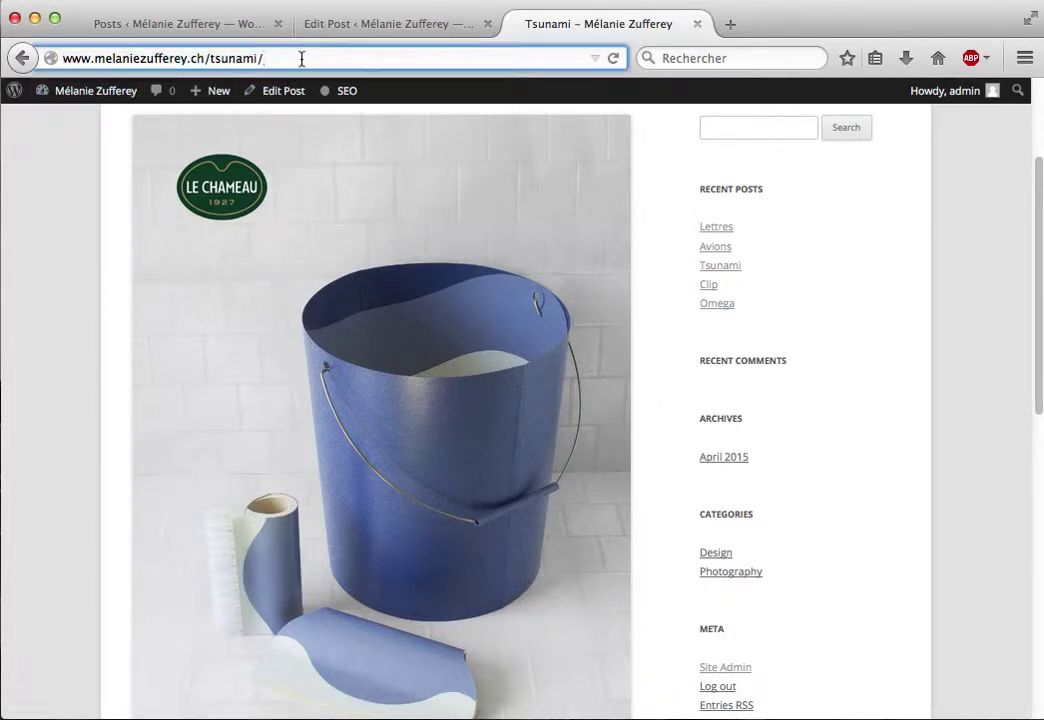
pyautogui.press('BackSpace')
pyautogui.press('BackSpace')
pyautogui.press('BackSpace')
pyautogui.press('BackSpace')
pyautogui.press('BackSpace')
pyautogui.press('Return')
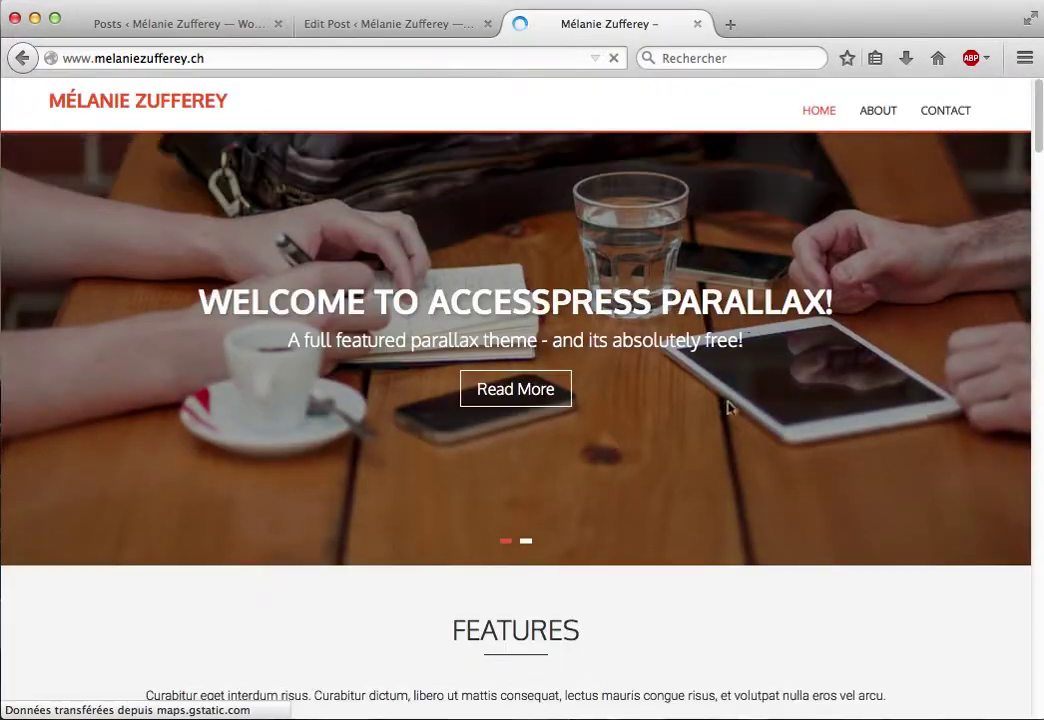
pyautogui.click(1039, 130)
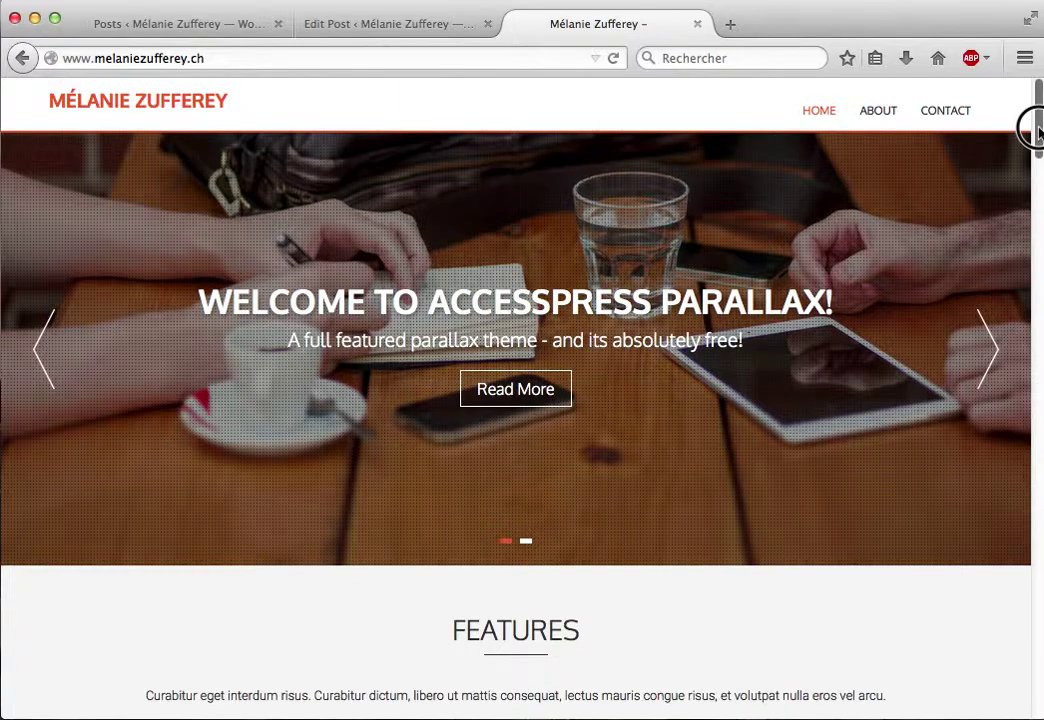
pyautogui.moveTo(1039, 130); pyautogui.dragTo(1019, 80)
# - Open the Parallax Sections settings in the AccessPress Parallax theme options
pyautogui.click(160, 24)
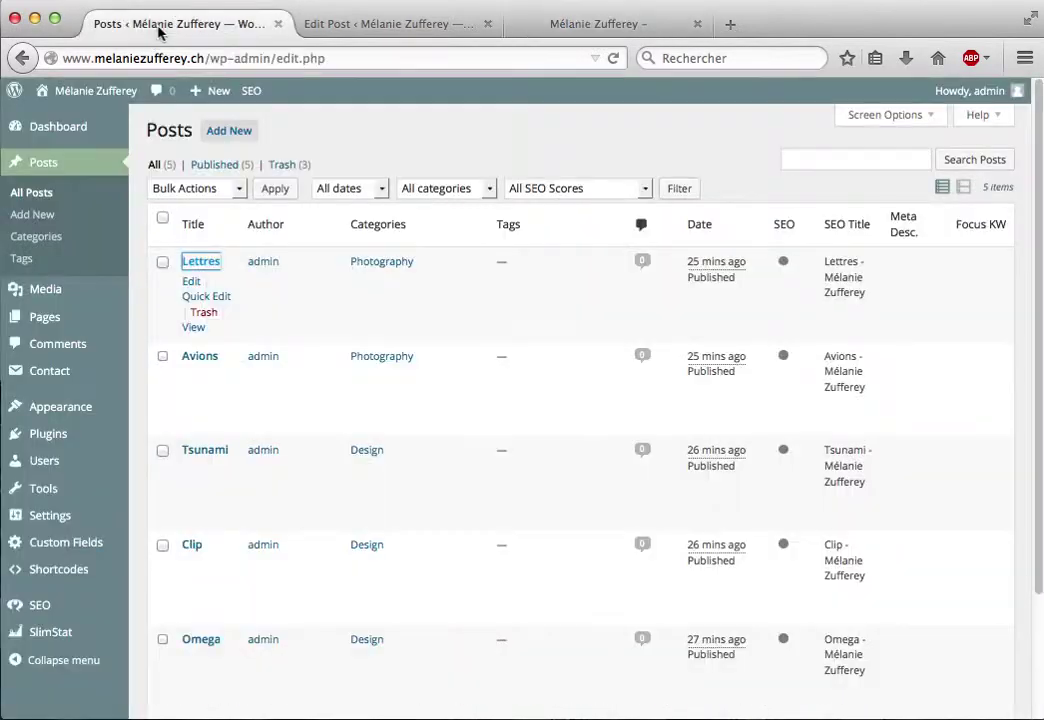
pyautogui.click(62, 412)
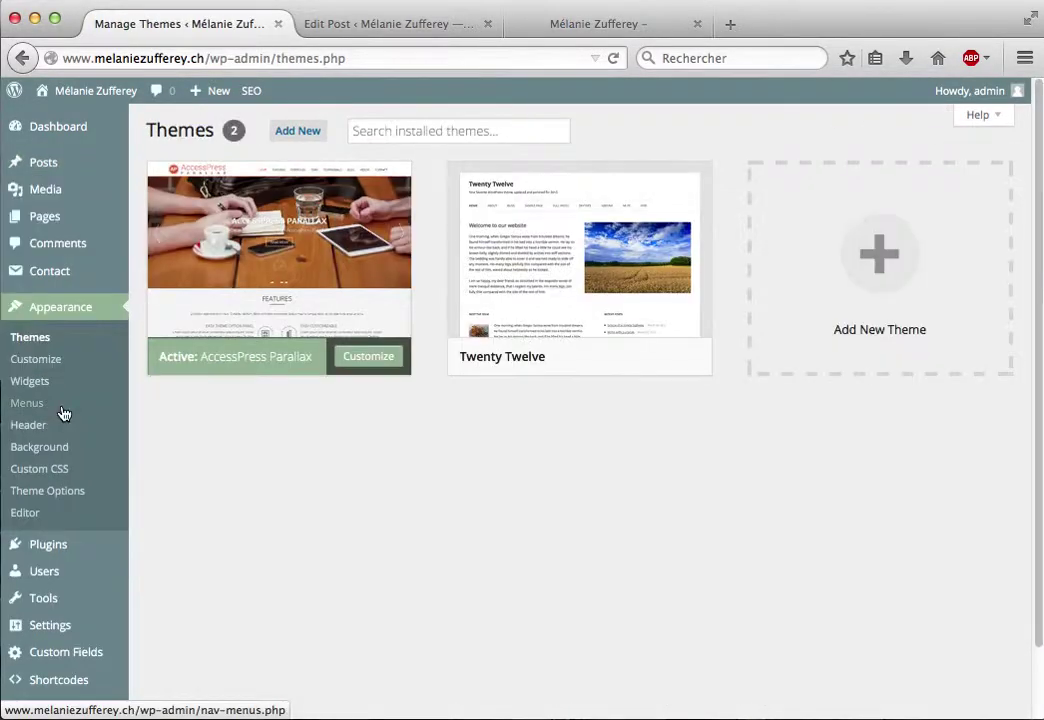
pyautogui.click(51, 494)
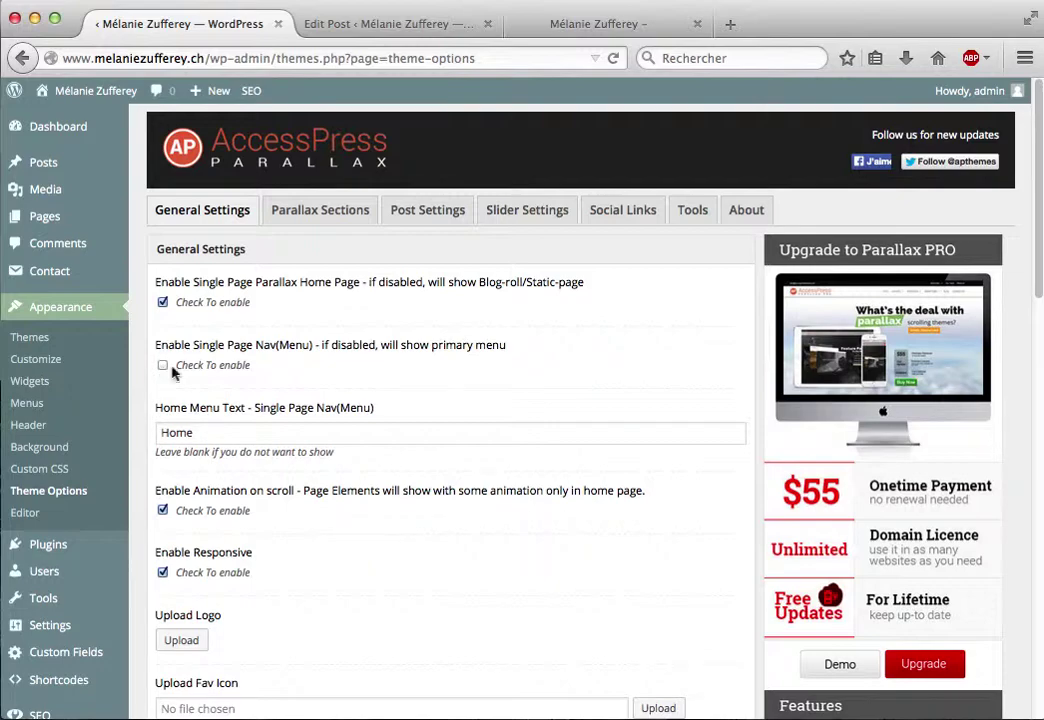
pyautogui.click(345, 212)
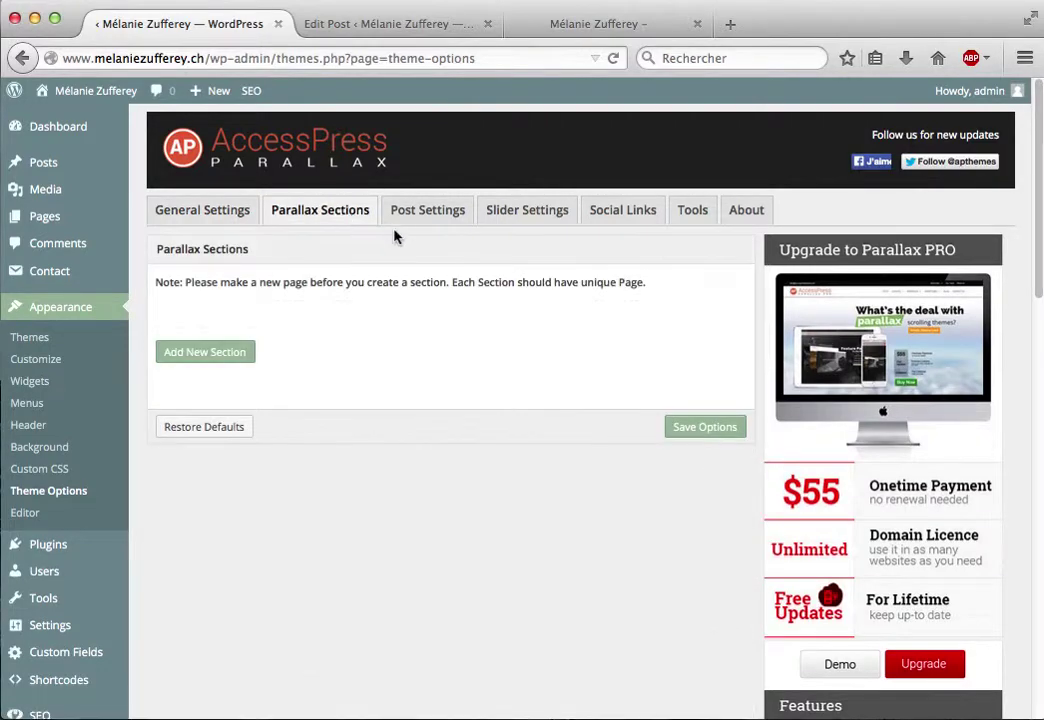
# - Add a parallax section for the Design page with the Portfolio Section layout and the Design category
pyautogui.click(220, 356)
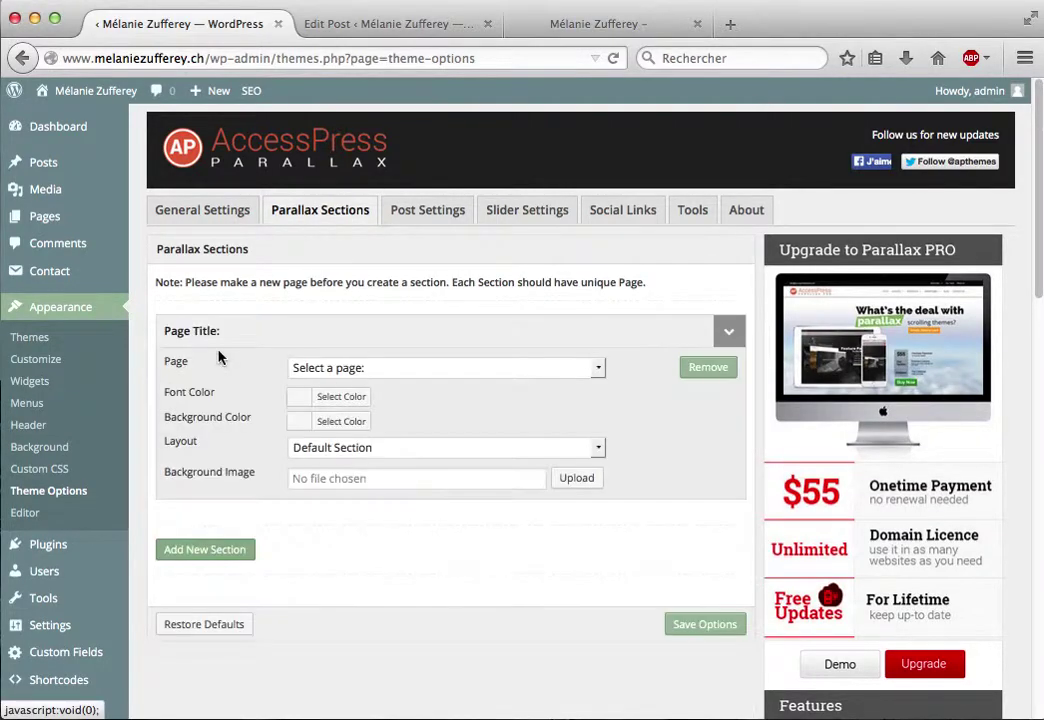
pyautogui.click(326, 370)
pyautogui.click(325, 404)
pyautogui.click(338, 446)
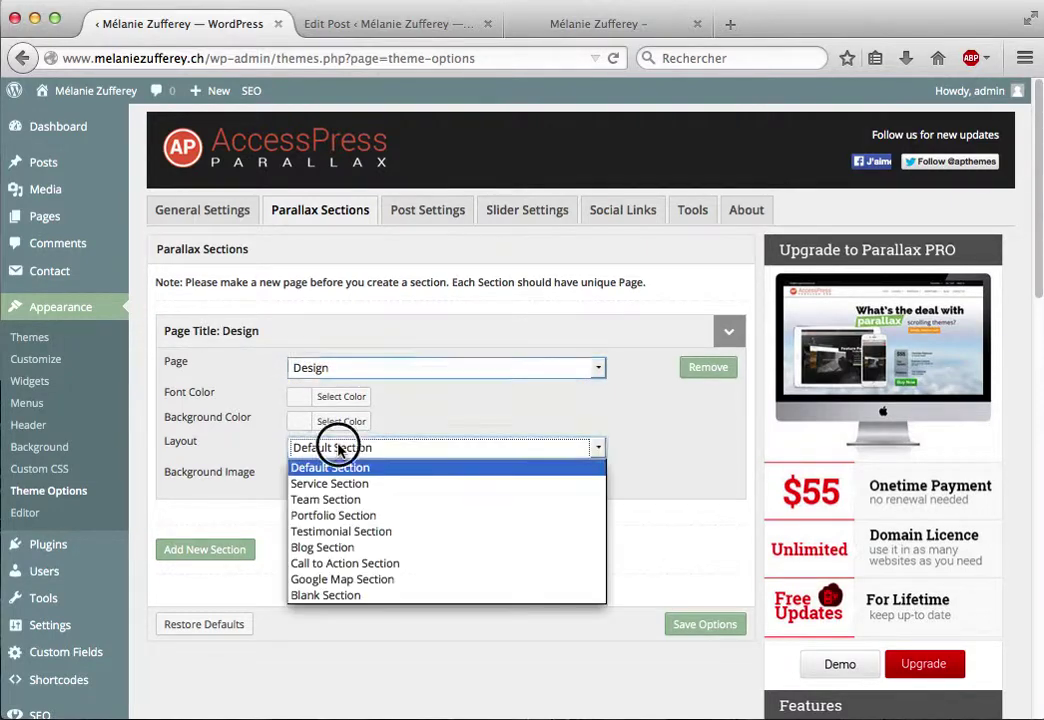
pyautogui.click(355, 515)
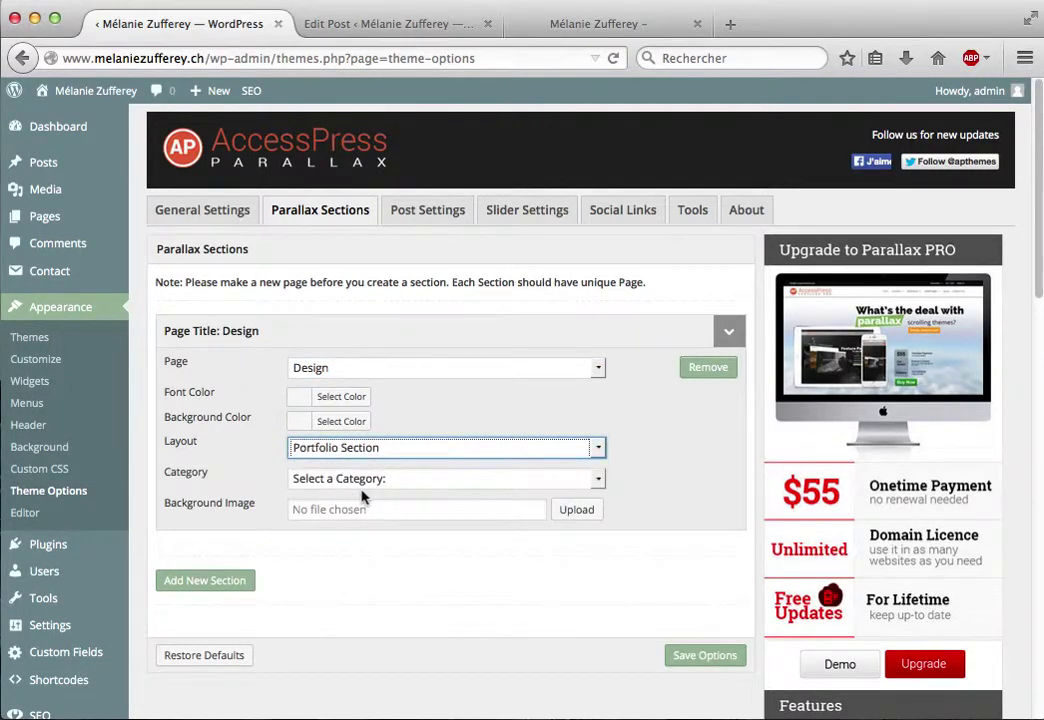
pyautogui.click(363, 479)
pyautogui.click(356, 515)
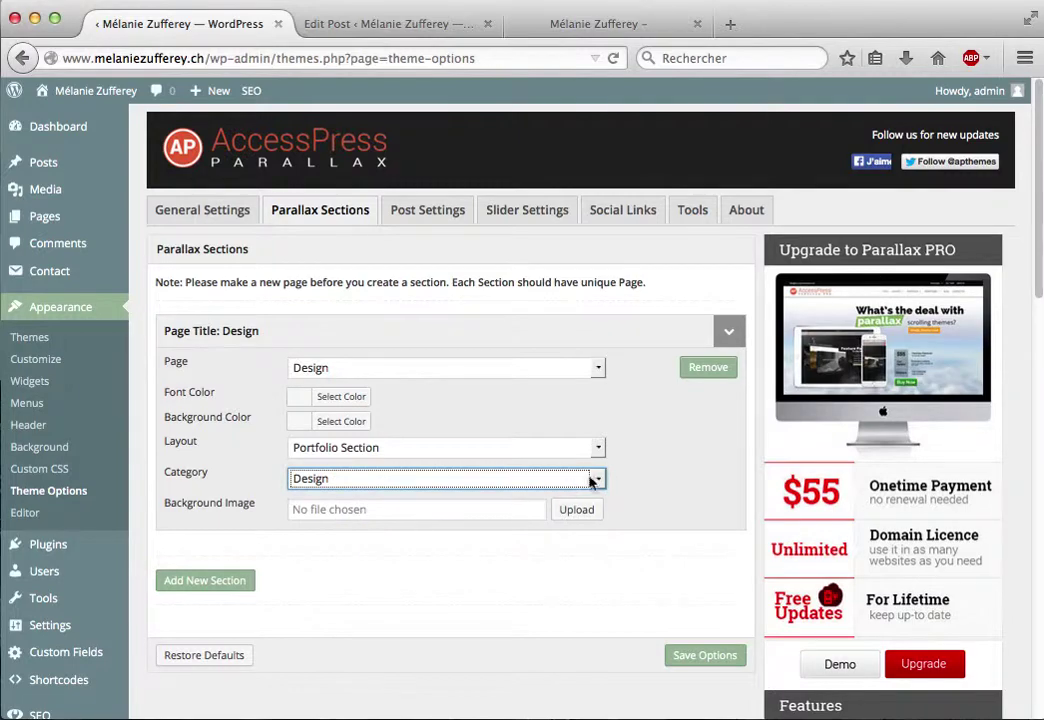
# - Add a second parallax section for the Photography page with the Portfolio Section layout and the Photography category
pyautogui.click(226, 582)
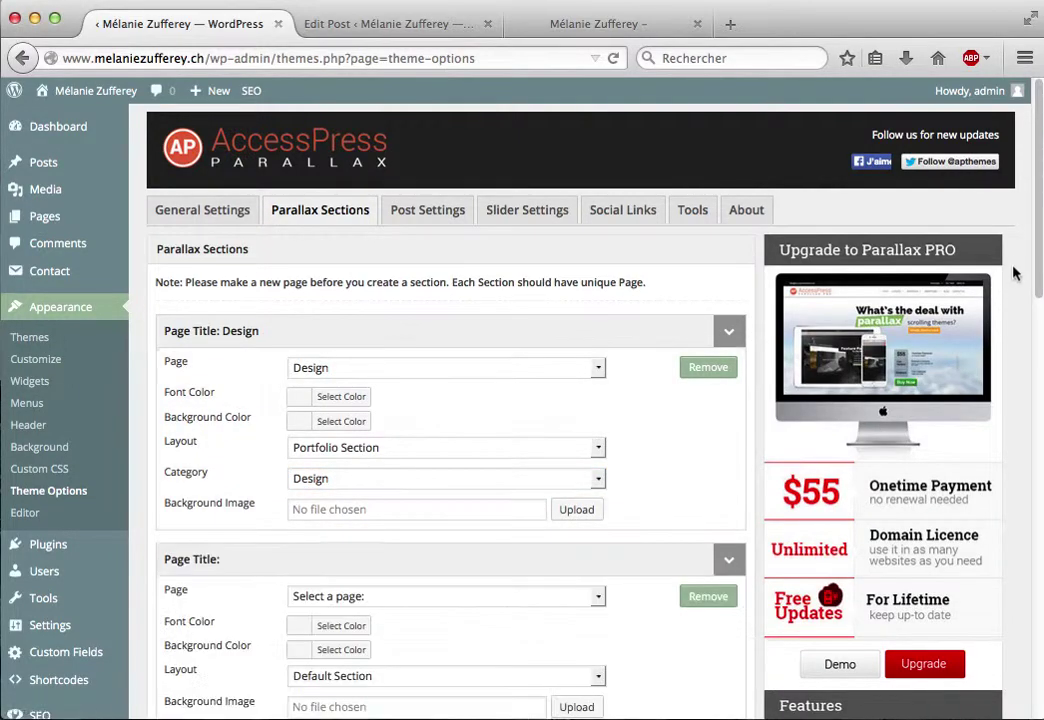
pyautogui.moveTo(1038, 236); pyautogui.dragTo(1030, 329)
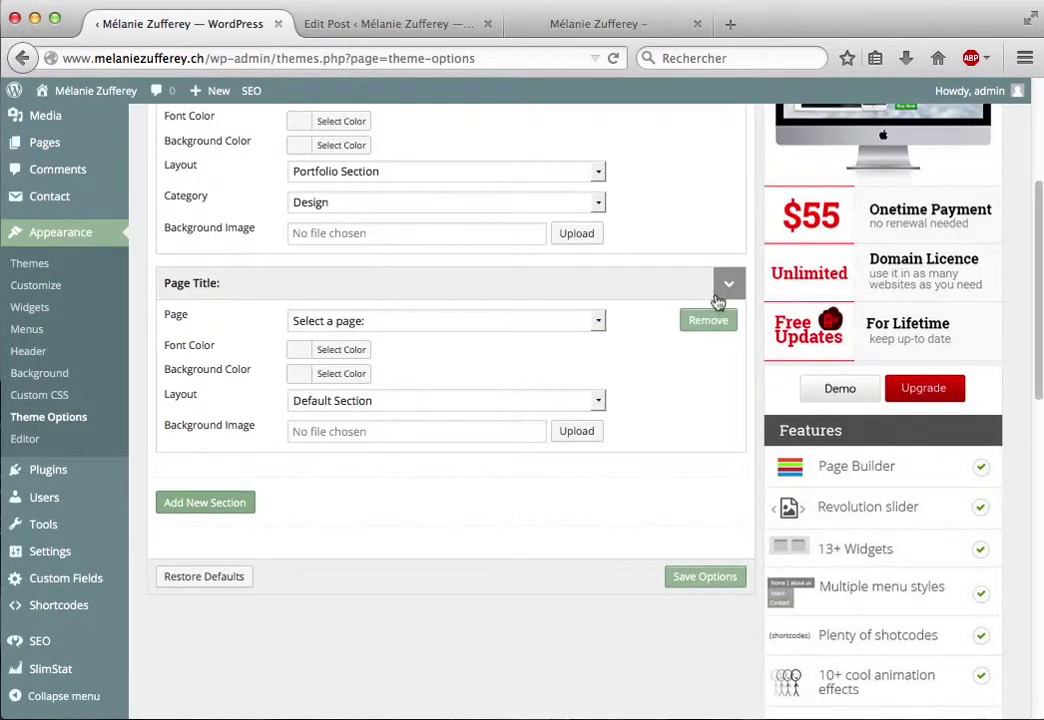
pyautogui.click(405, 321)
pyautogui.click(337, 373)
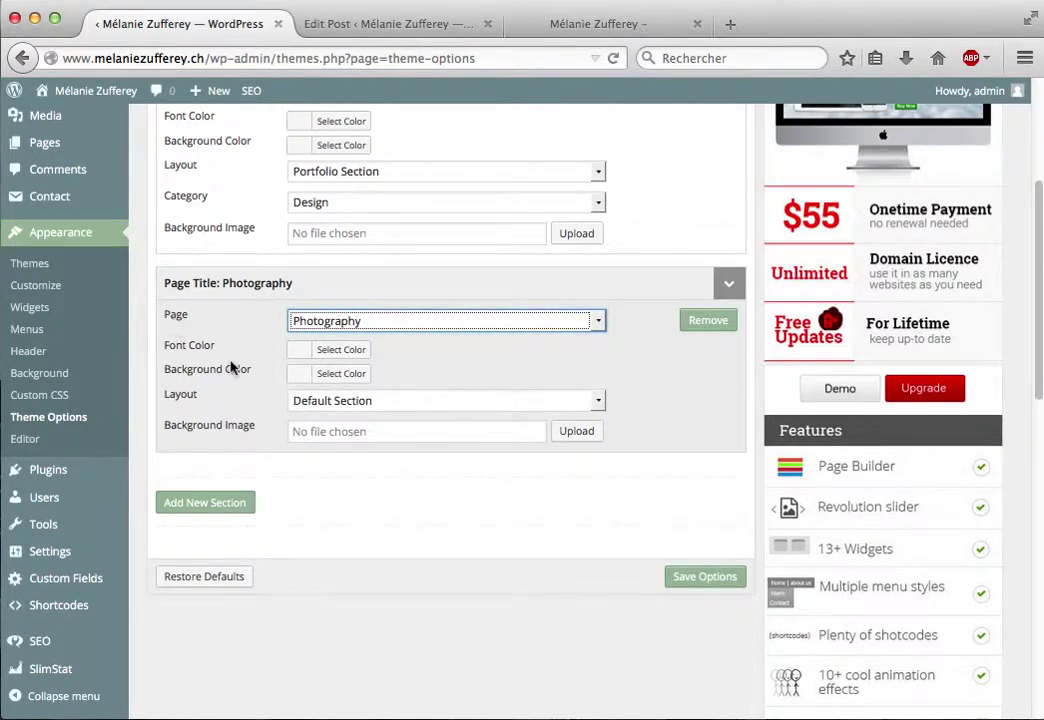
pyautogui.click(340, 402)
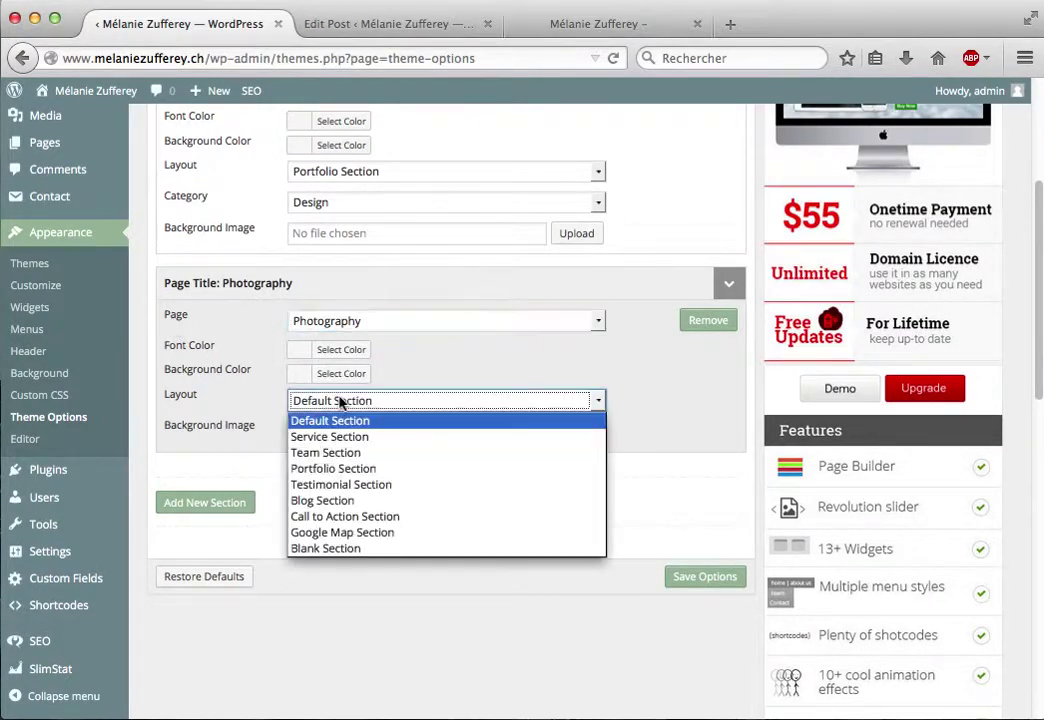
pyautogui.click(340, 466)
pyautogui.click(313, 432)
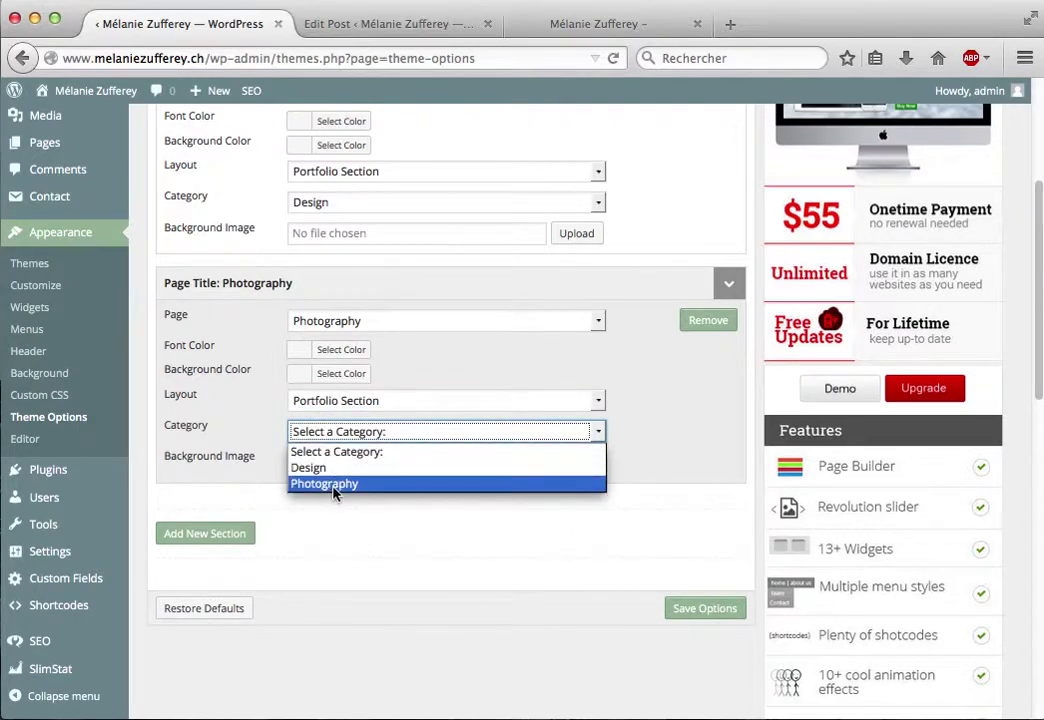
pyautogui.click(333, 487)
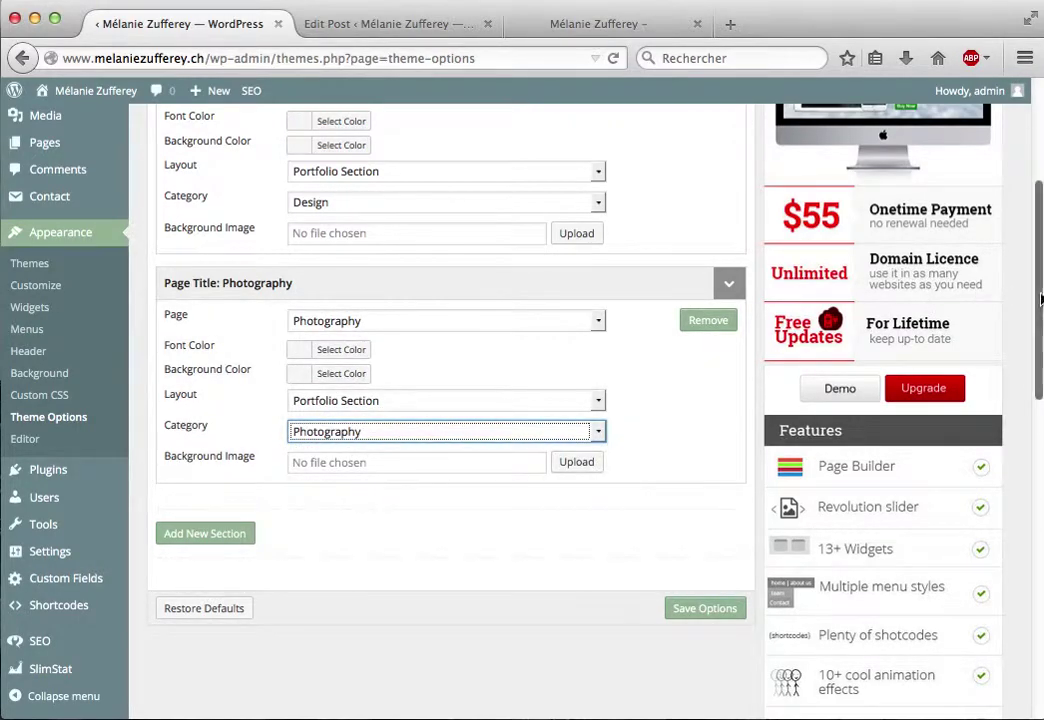
# - Disable the posted date, post author and post footer text in the theme's Post Settings
pyautogui.moveTo(1037, 298); pyautogui.dragTo(970, 136)
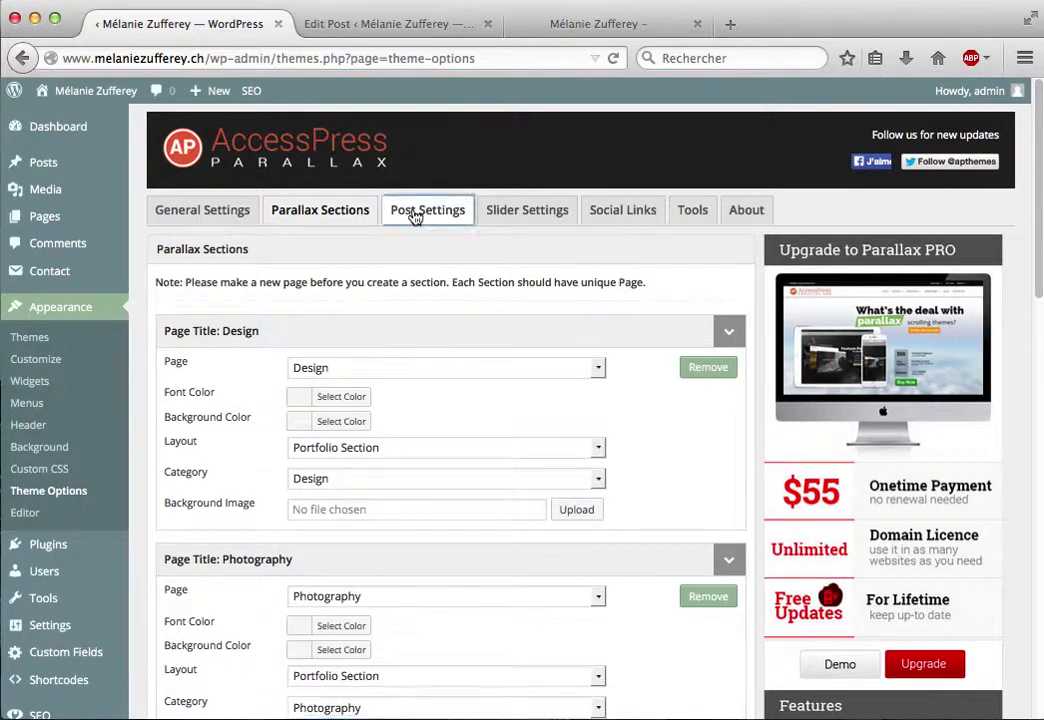
pyautogui.click(410, 212)
pyautogui.click(162, 302)
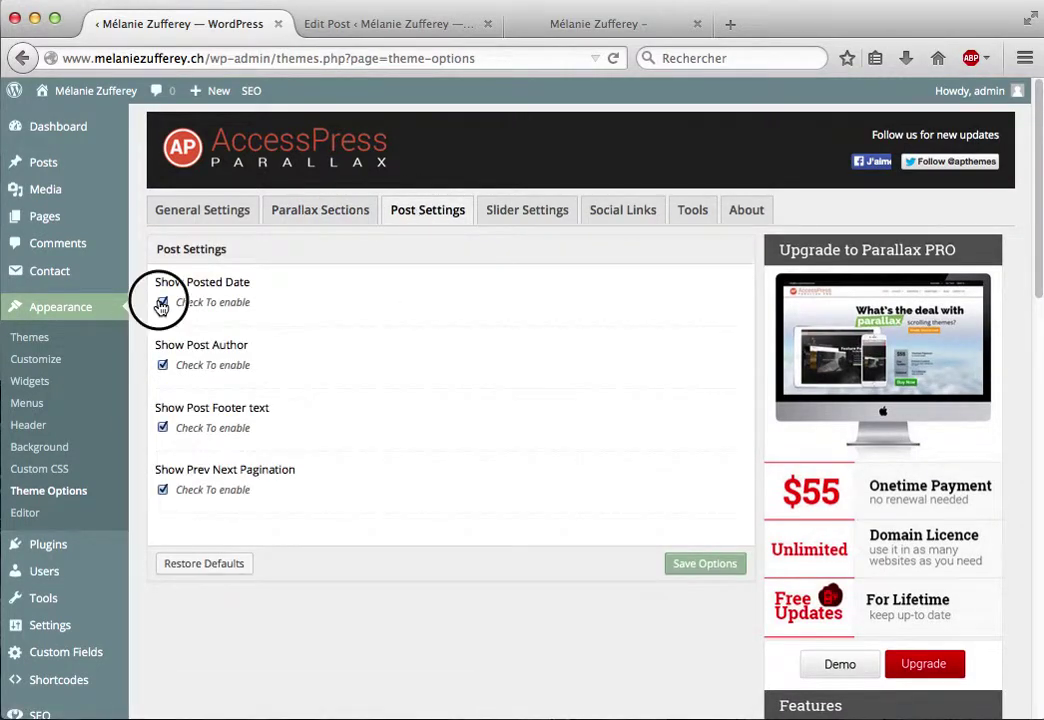
pyautogui.click(162, 365)
pyautogui.click(164, 429)
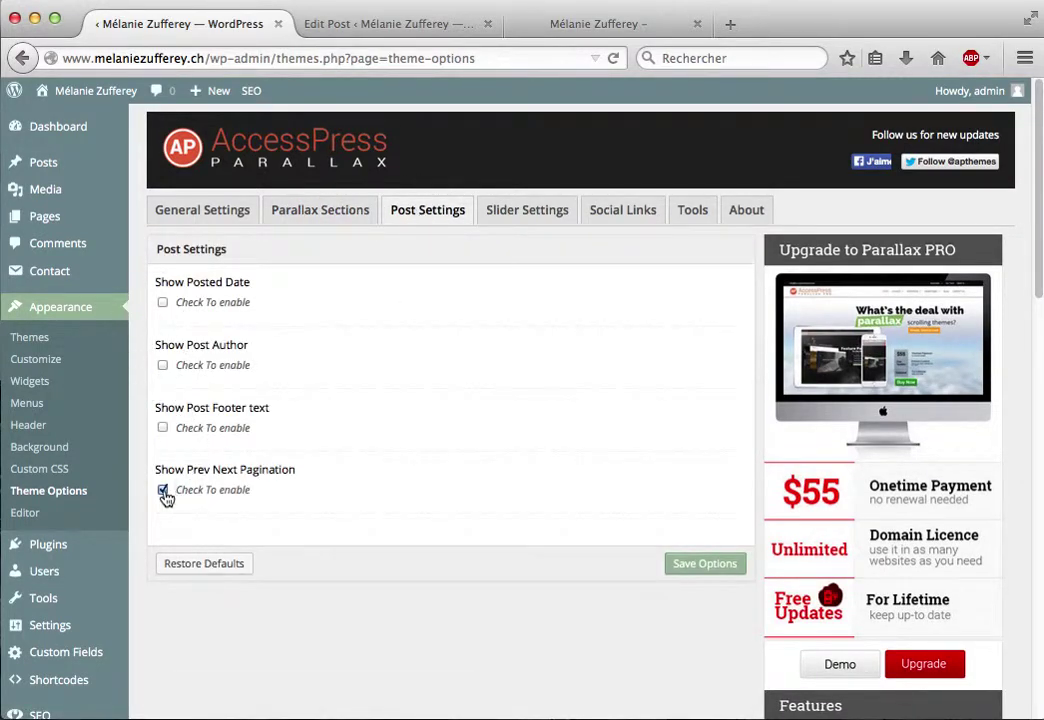
# - Set Show Slider to No in the Slider Settings, recheck the parallax sections and save the theme options
pyautogui.click(529, 213)
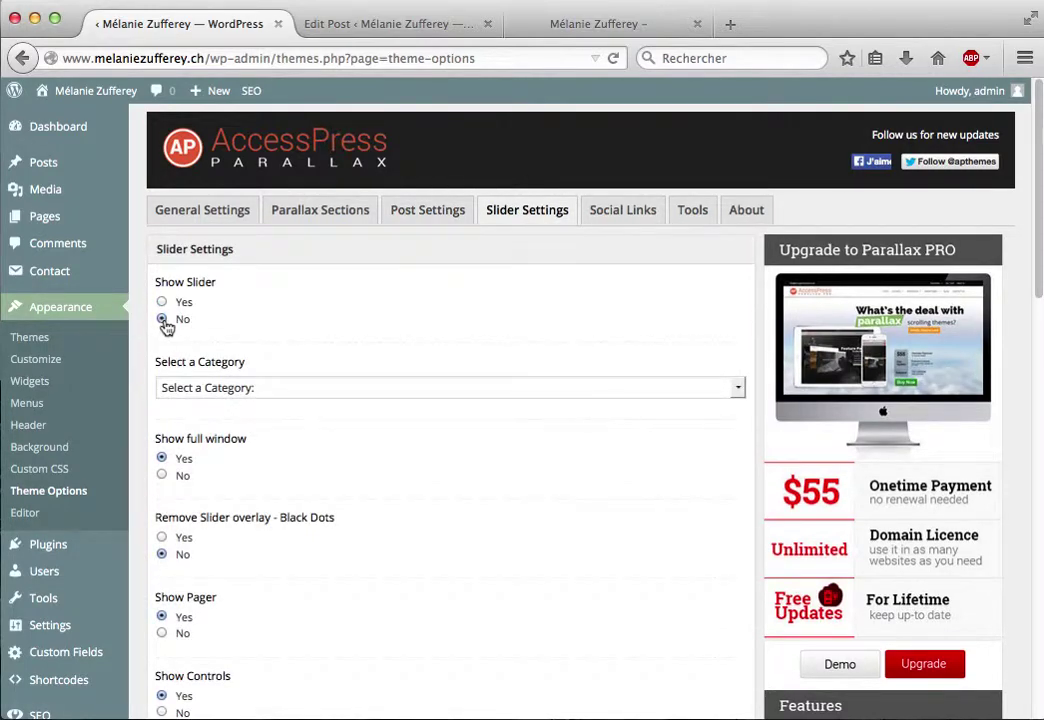
pyautogui.click(319, 212)
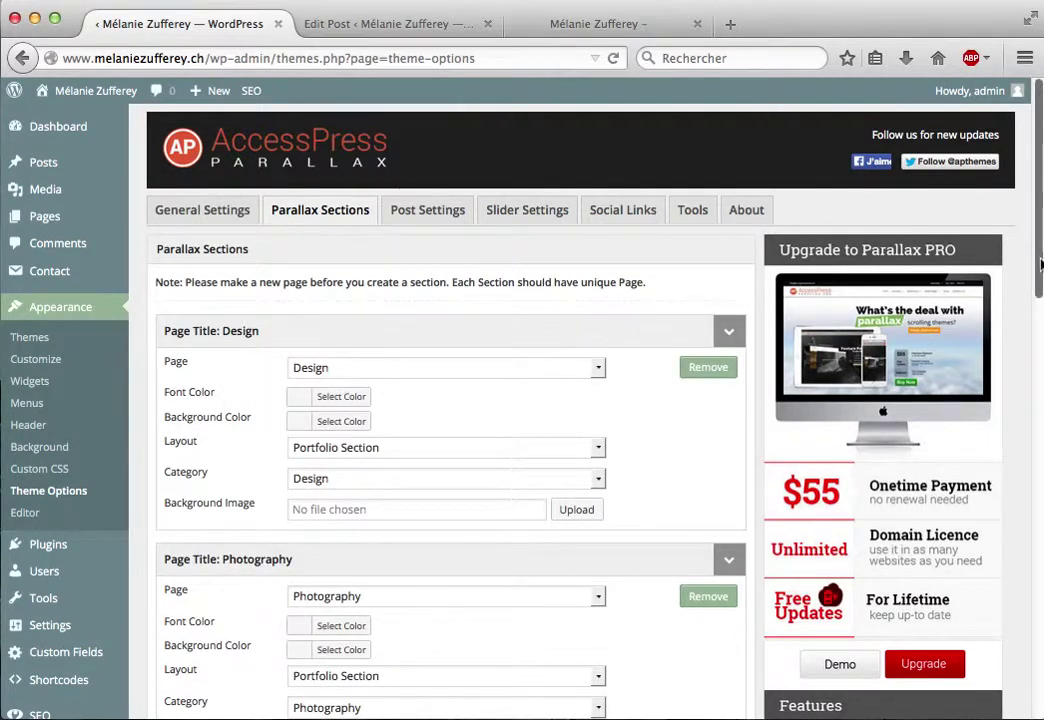
pyautogui.moveTo(1040, 248); pyautogui.dragTo(1032, 380)
pyautogui.click(693, 580)
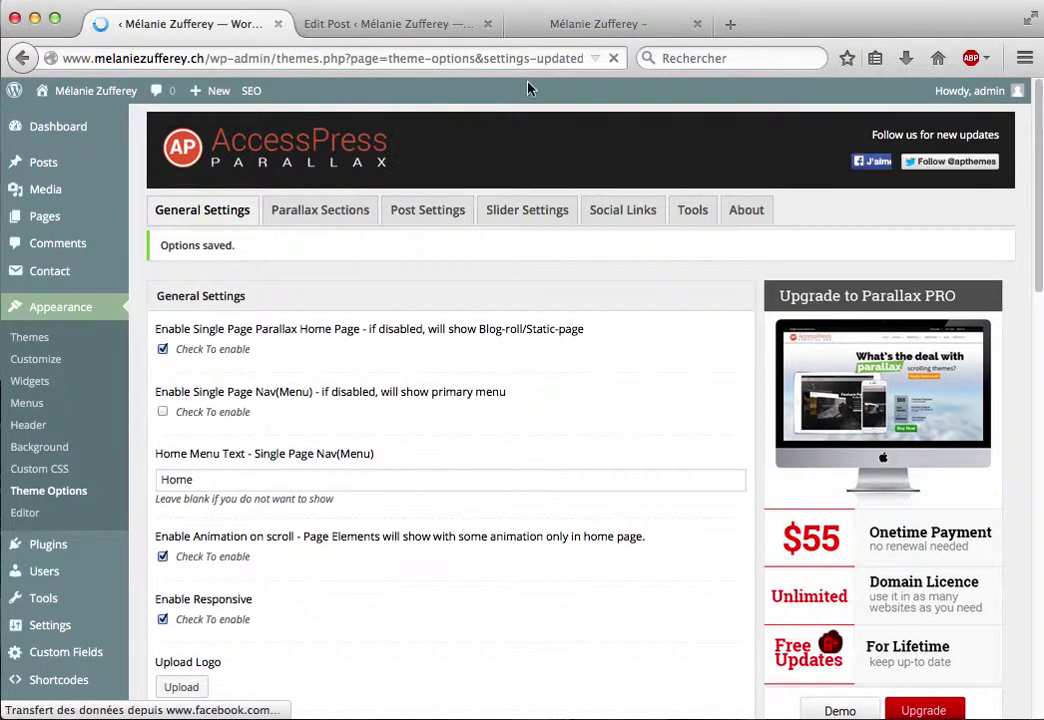
# - Reload the live home page and update the Lettres post once more
pyautogui.click(598, 28)
pyautogui.click(612, 59)
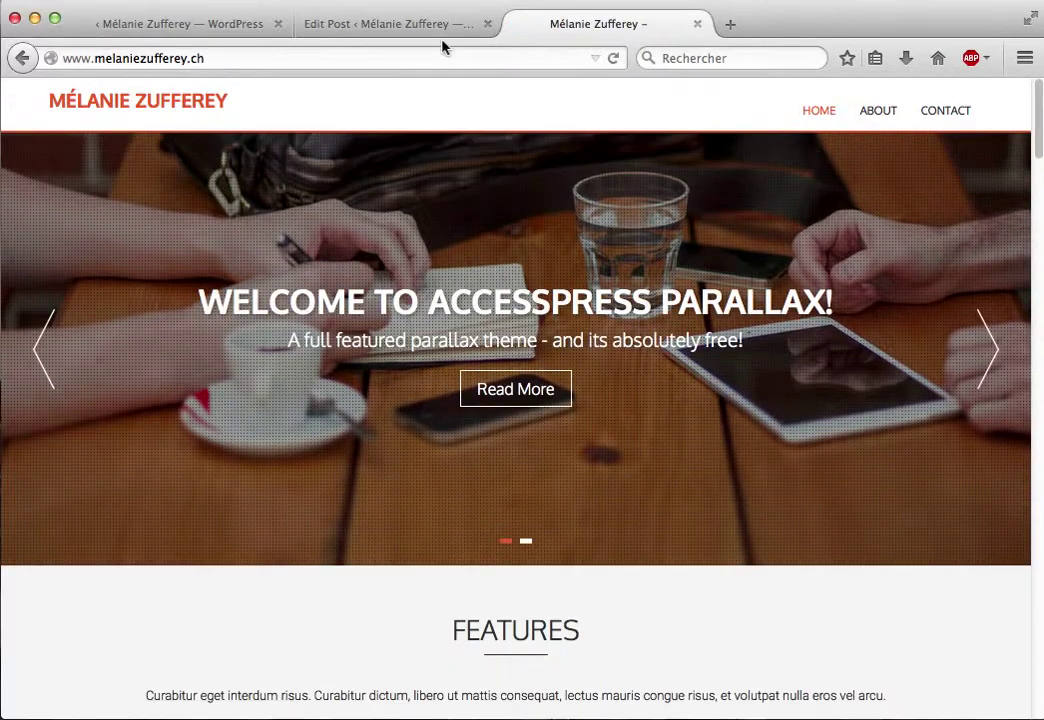
pyautogui.click(403, 27)
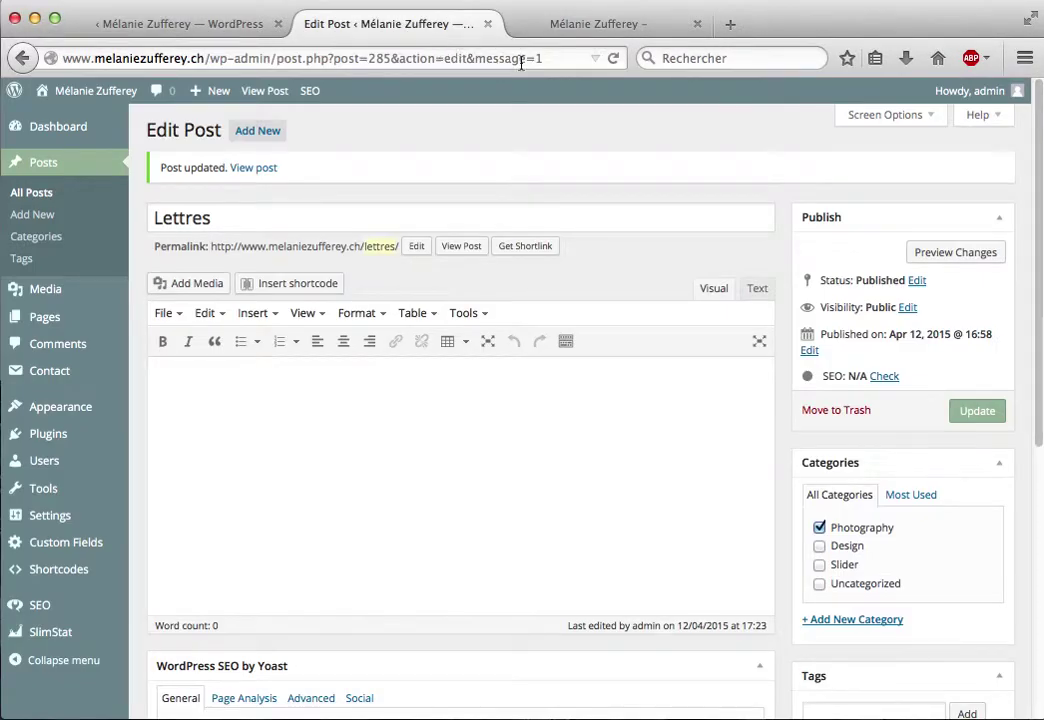
pyautogui.click(967, 411)
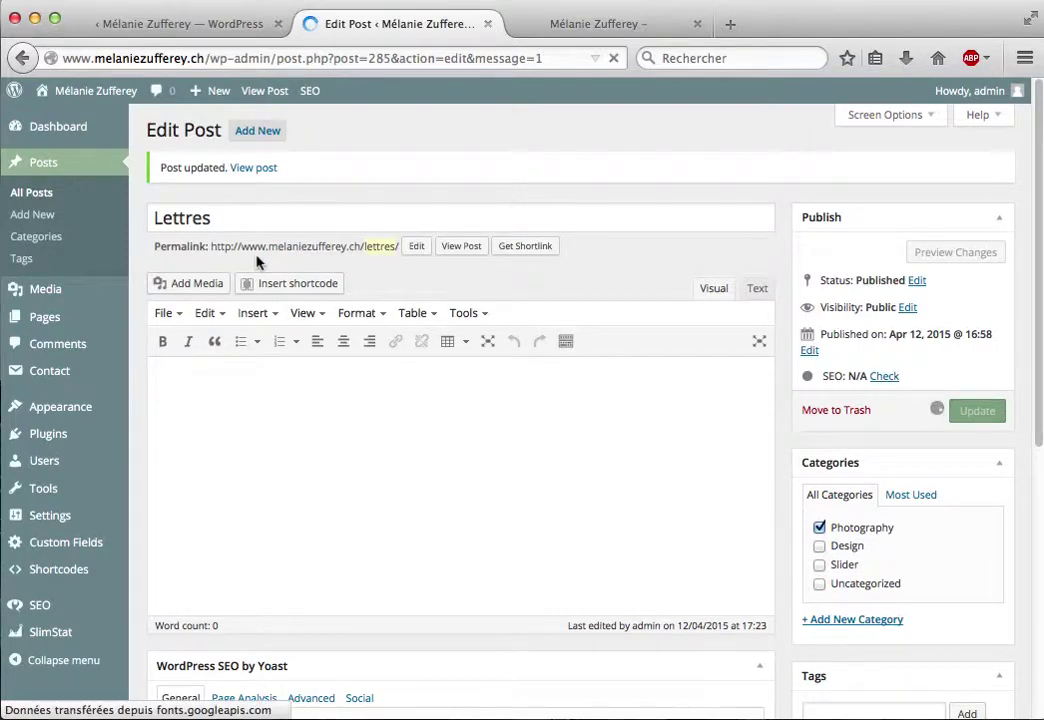
# - Reload the live home page and look over its Design and Photography portfolio sections
pyautogui.click(578, 28)
pyautogui.click(612, 60)
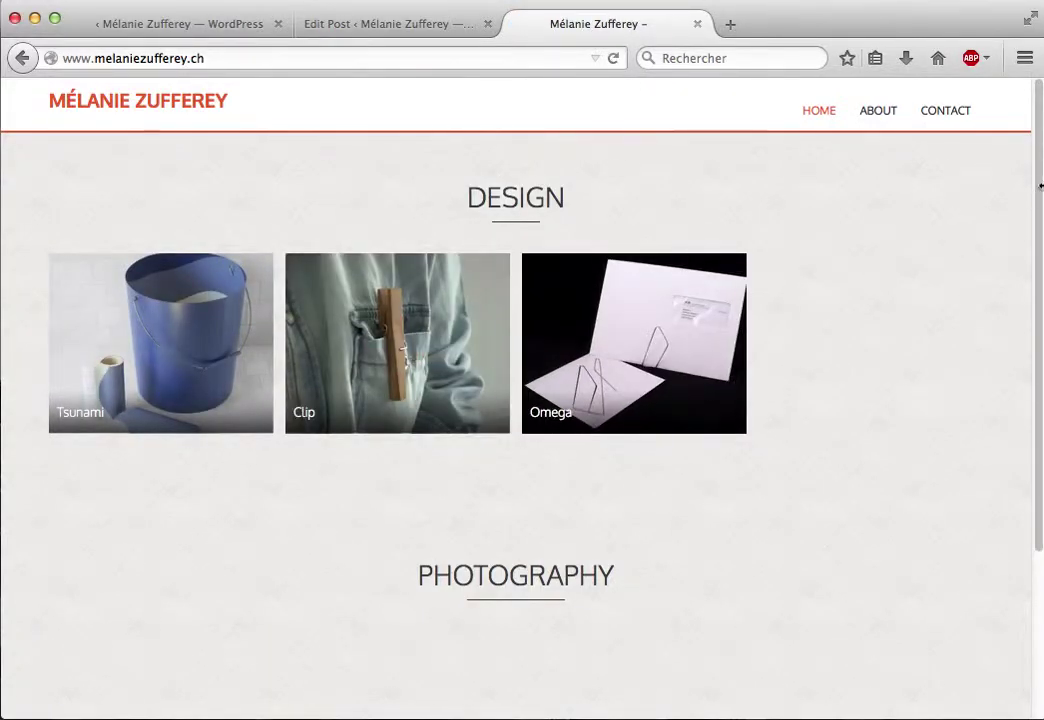
pyautogui.moveTo(1039, 197); pyautogui.dragTo(1030, 337)
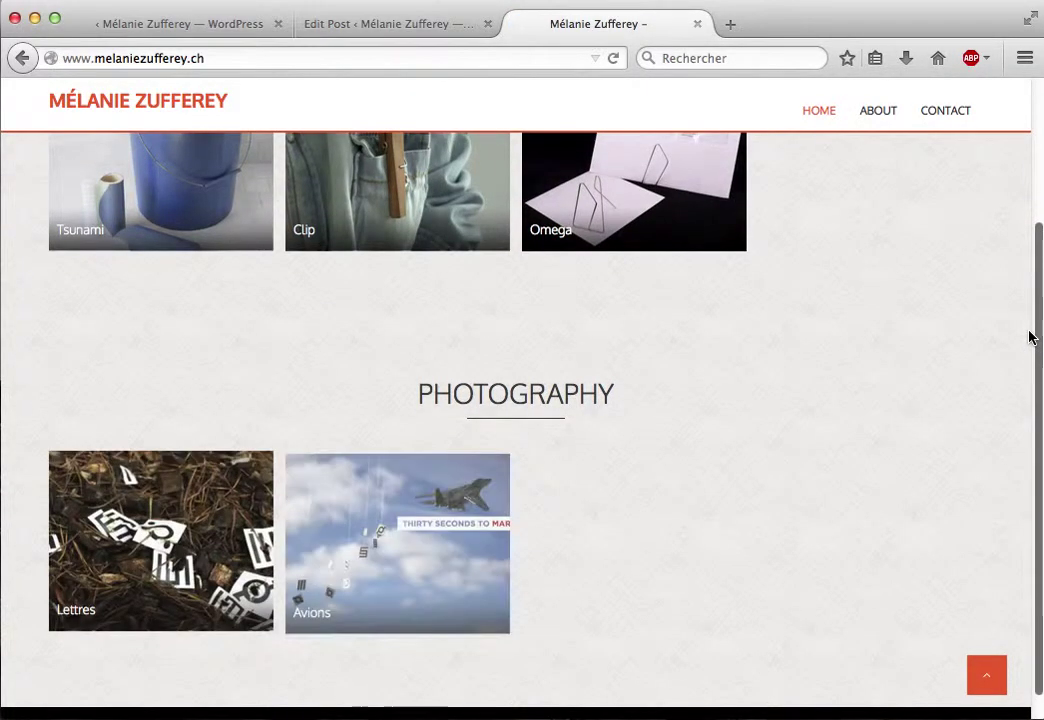
pyautogui.scroll(3, 700, 330)
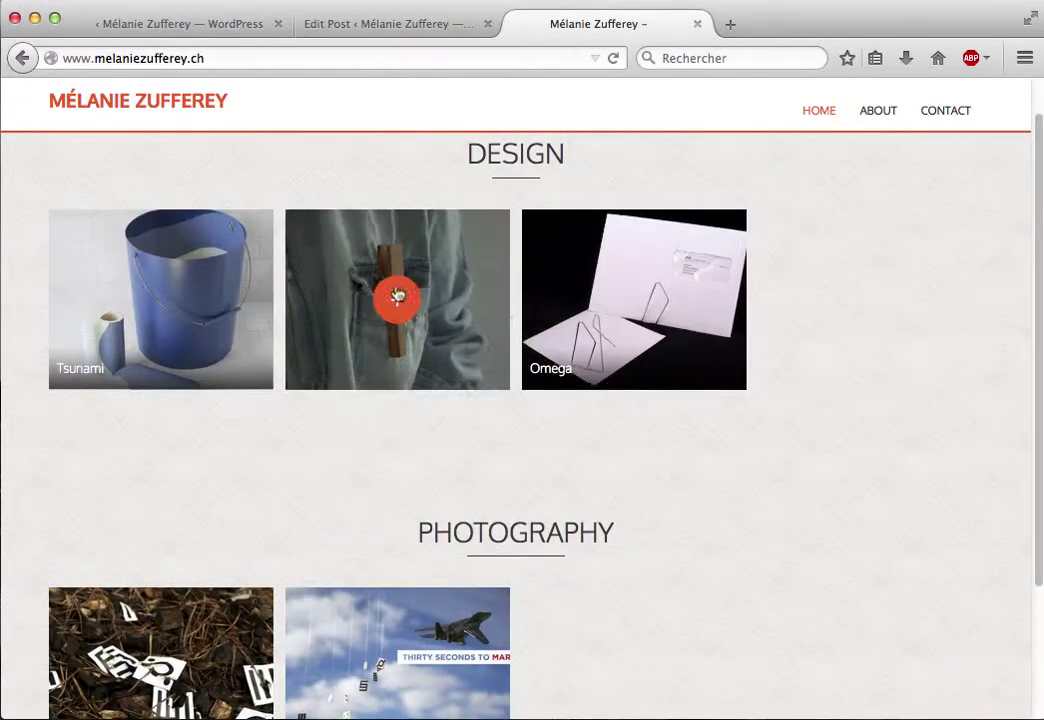
# - View the Clip and Tsunami posts from the home page and open the Tsunami post's bucket image at full size
pyautogui.click(399, 315)
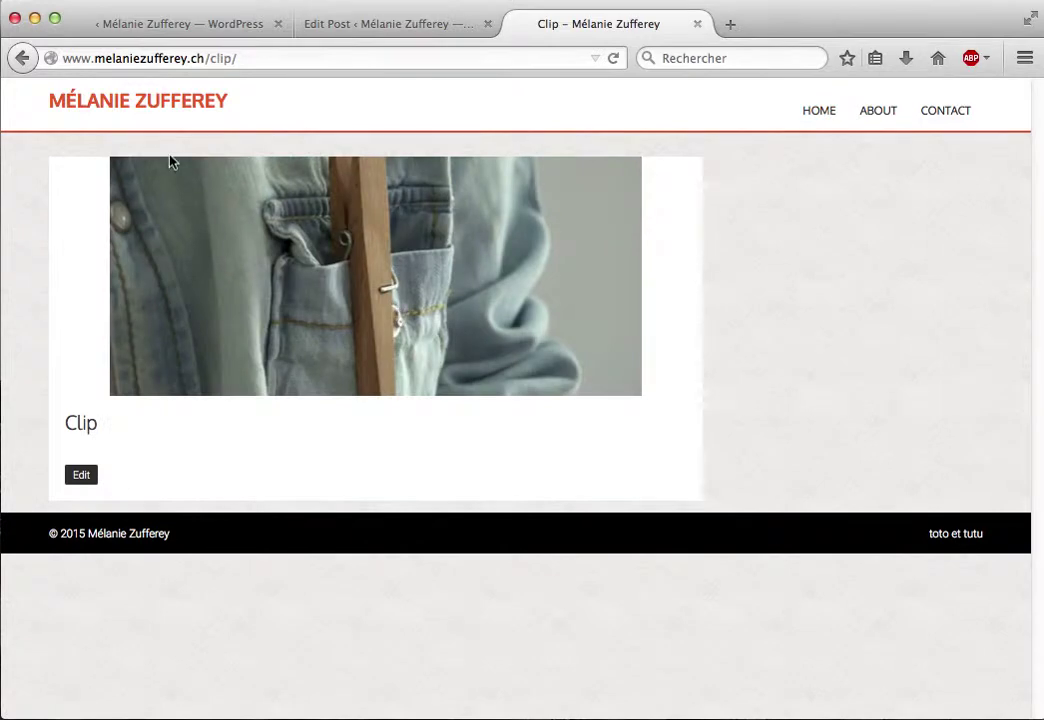
pyautogui.click(22, 60)
pyautogui.click(187, 304)
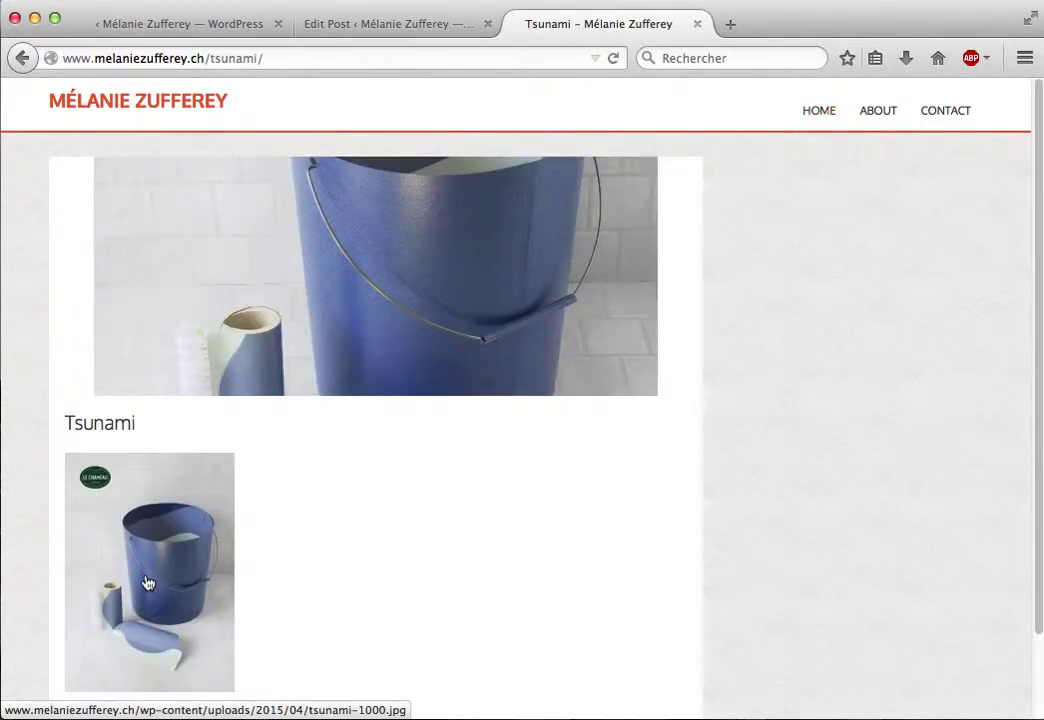
pyautogui.click(147, 583)
pyautogui.click(40, 63)
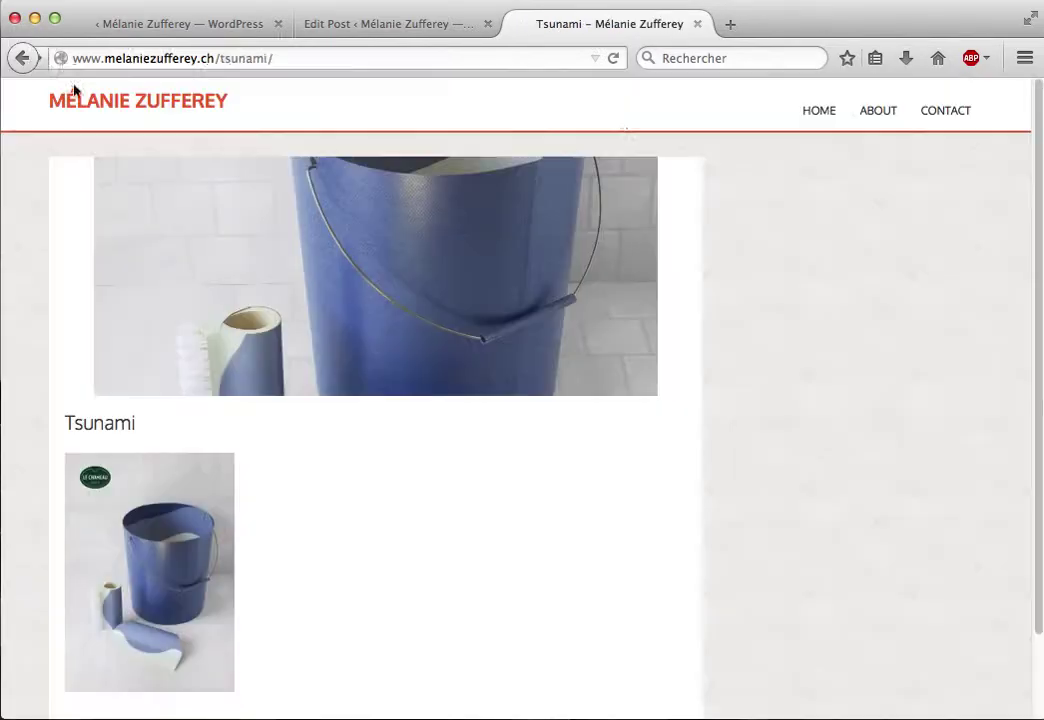
# - View the site's About page and its Contact page
pyautogui.click(877, 112)
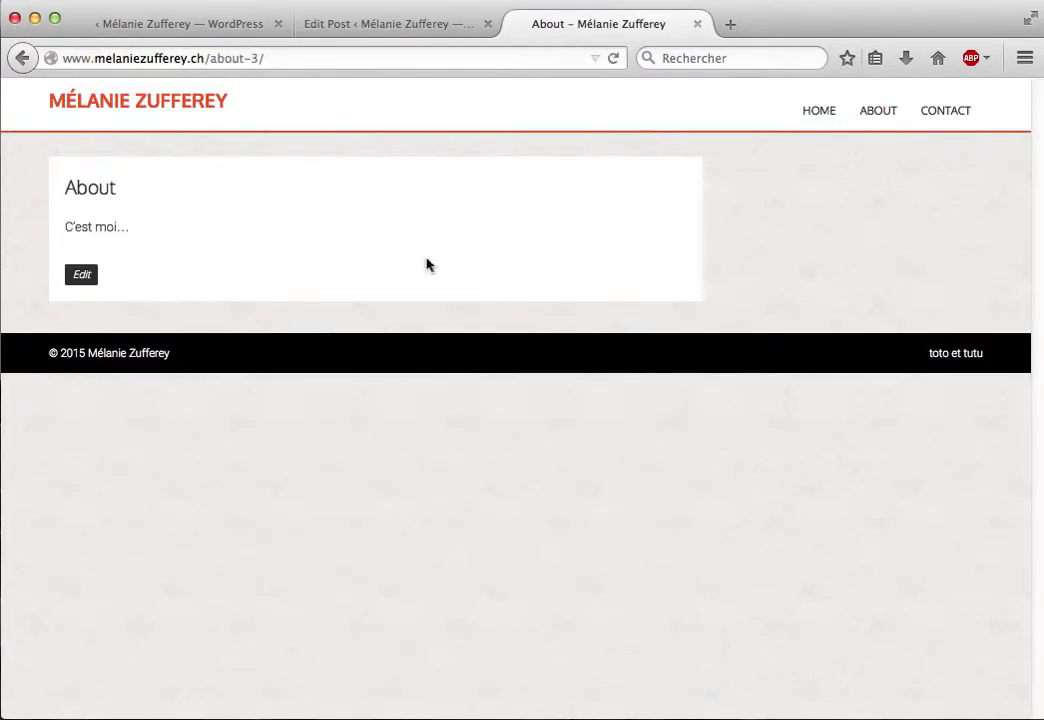
pyautogui.click(960, 110)
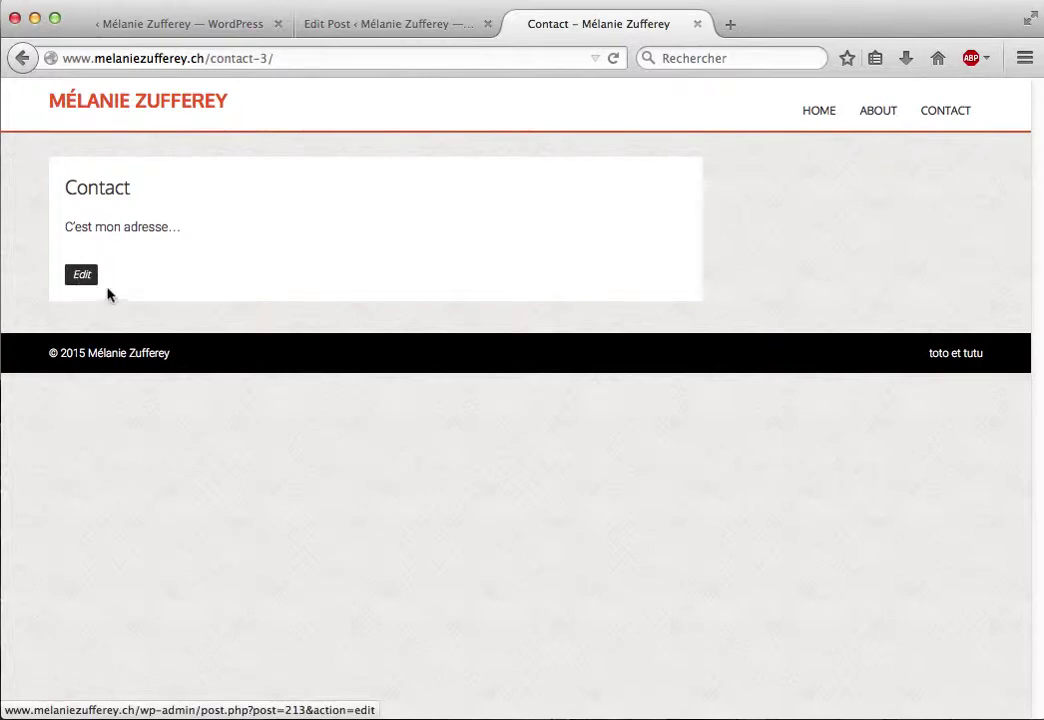
# - Load the Contact page's address in a new private browsing window to see it as a logged-out visitor
pyautogui.click(299, 59)
pyautogui.press('super+c')
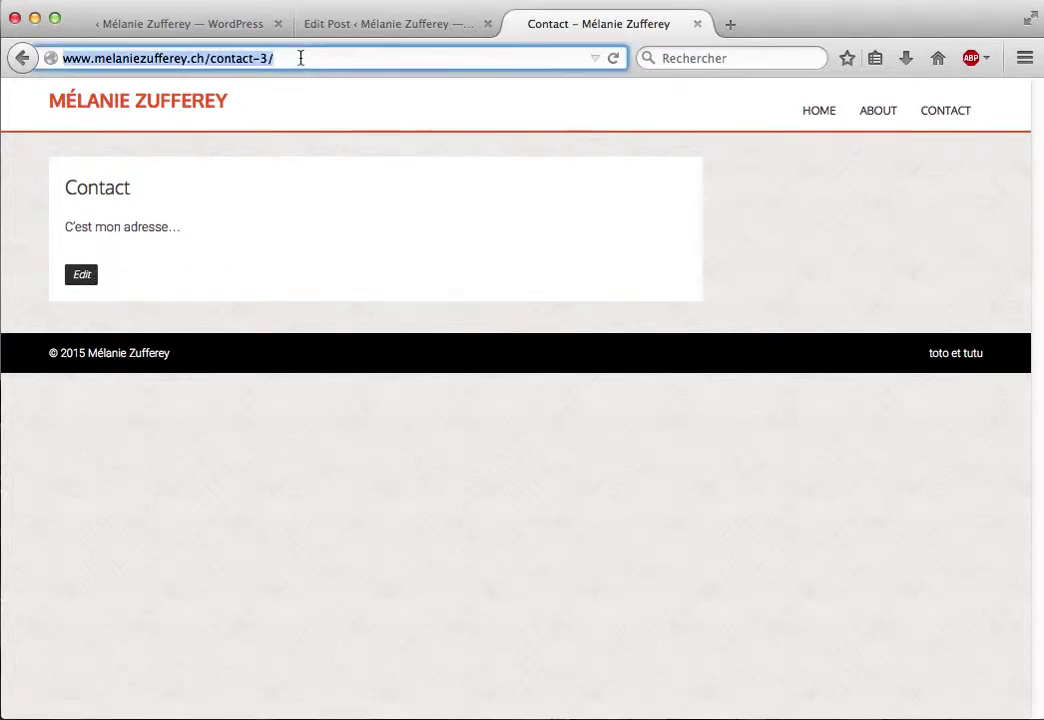
pyautogui.click(1024, 58)
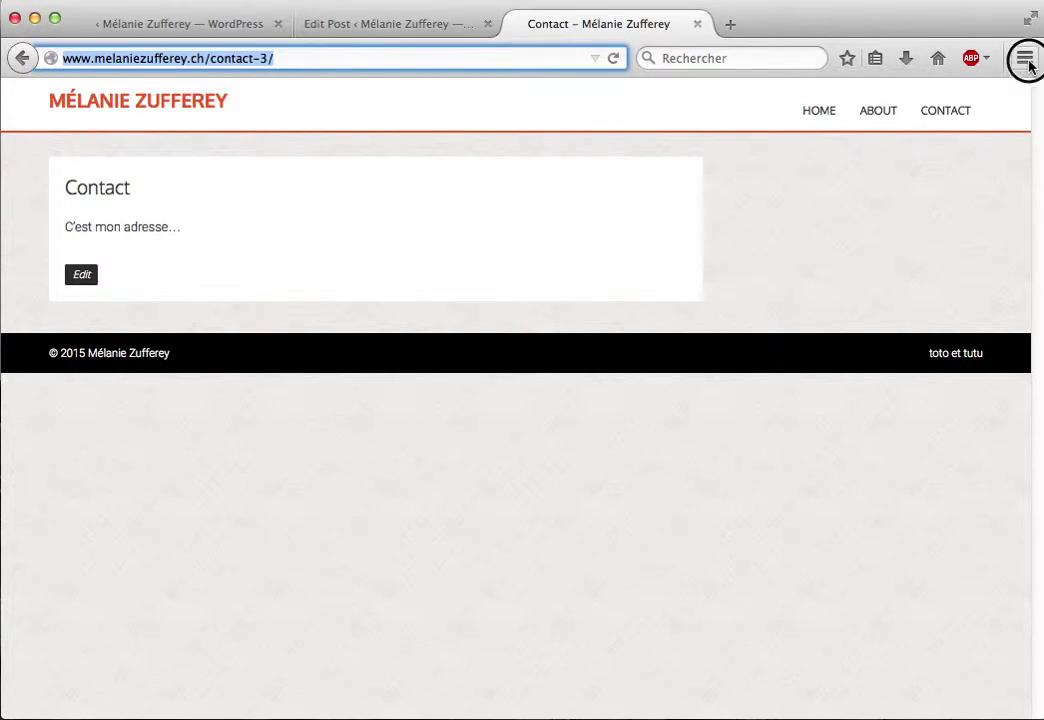
pyautogui.click(921, 183)
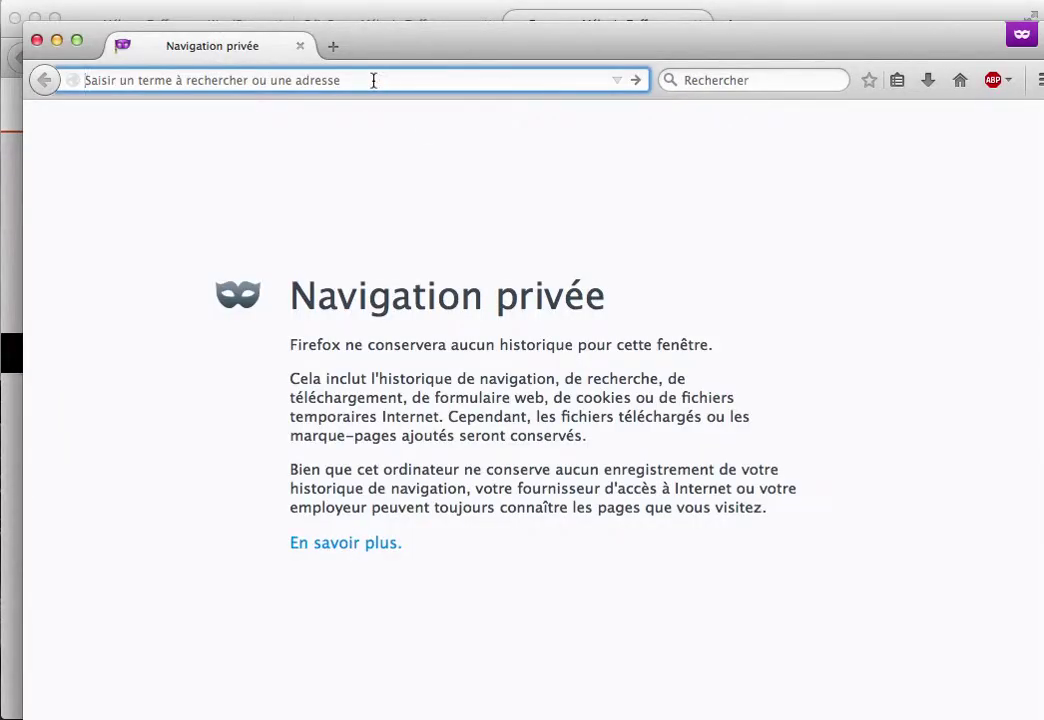
pyautogui.press('super+v')
pyautogui.press('Return')
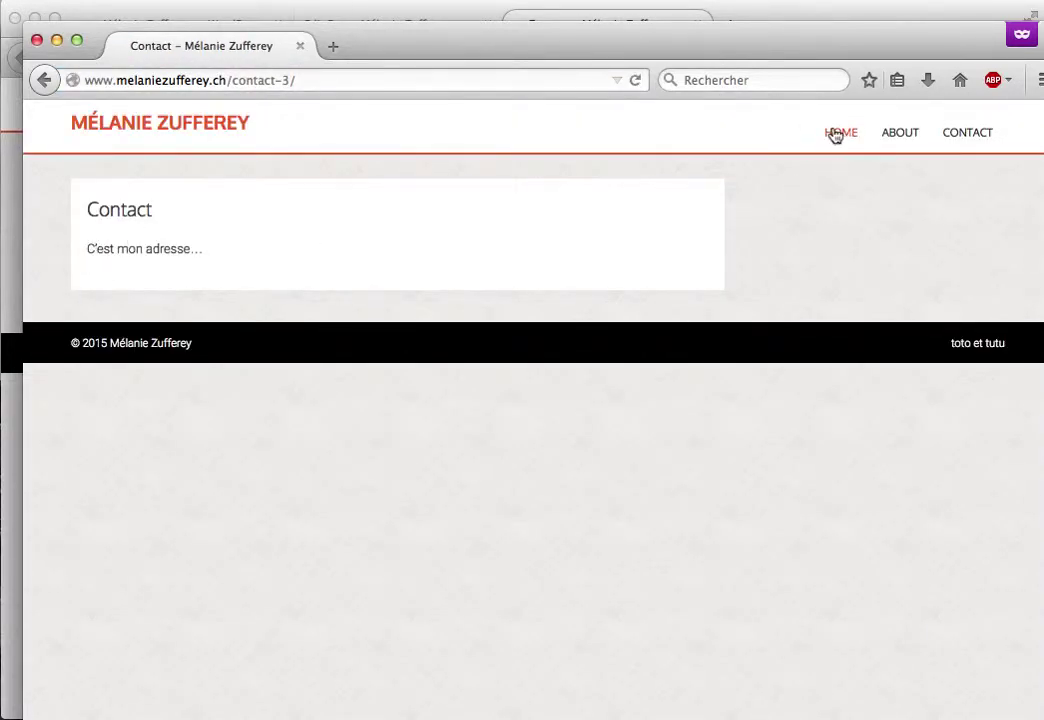
# - Check the home page and the Tsunami post in the private window, and close that window
pyautogui.click(835, 136)
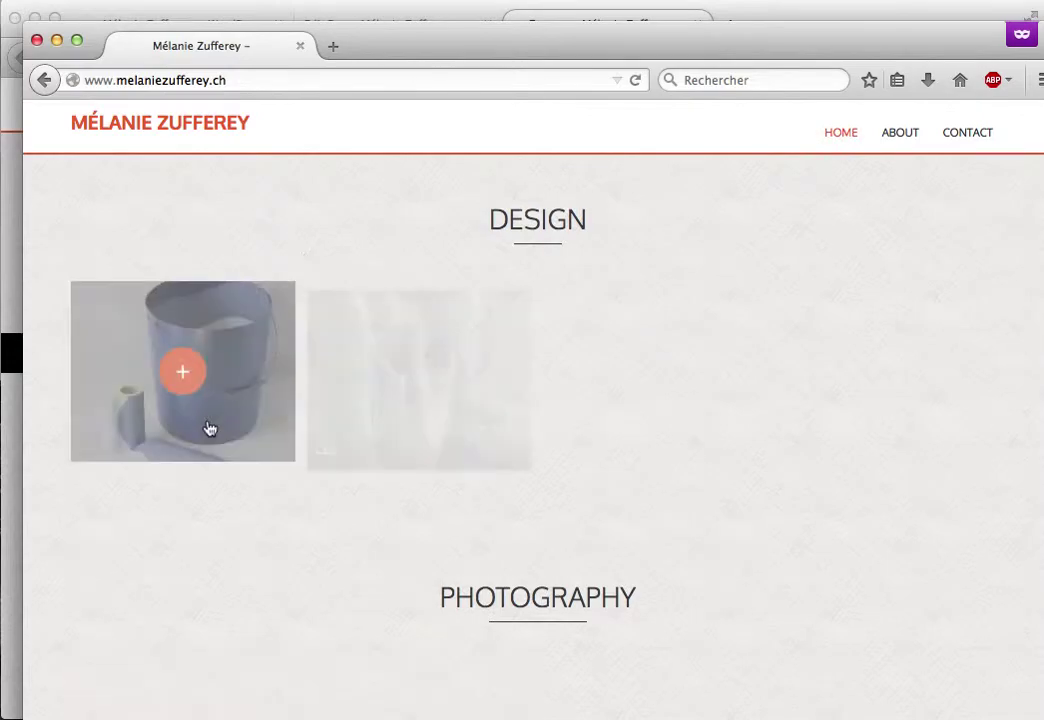
pyautogui.click(205, 375)
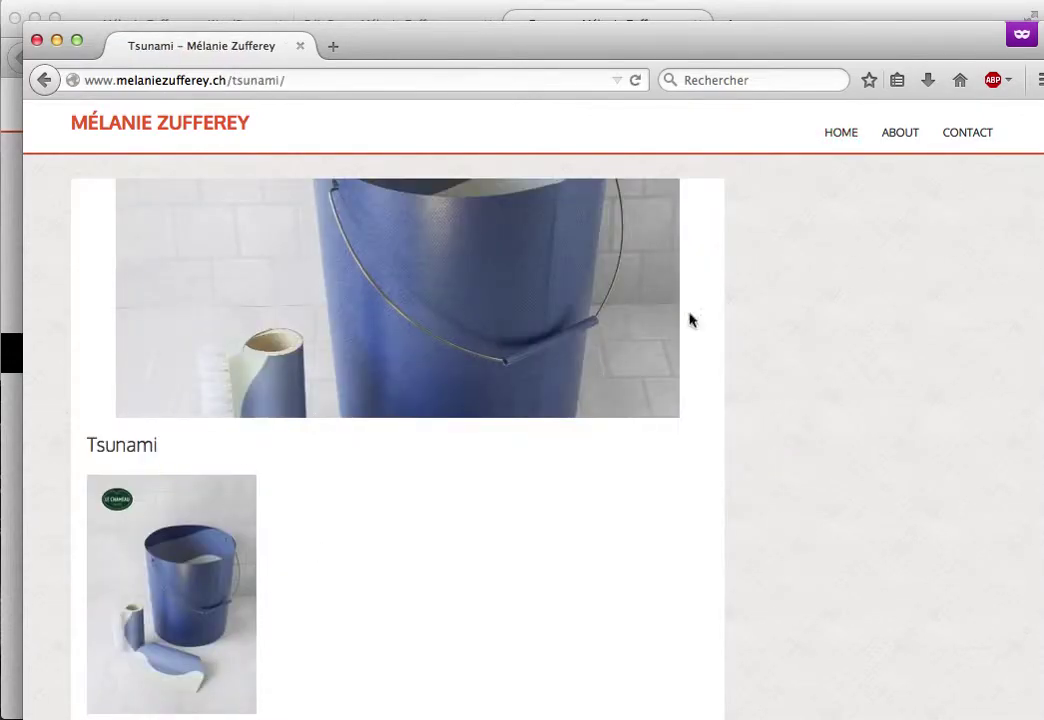
pyautogui.scroll(-2, 369, 618)
pyautogui.scroll(2, 369, 618)
pyautogui.click(36, 39)
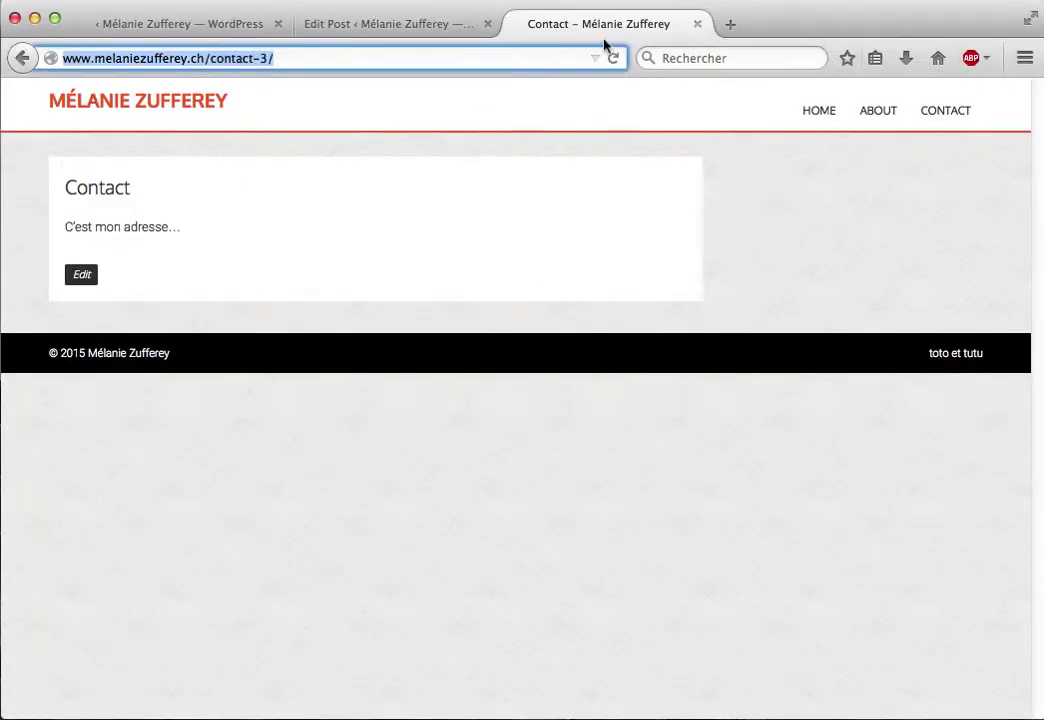
# - Go back to the live home page in the regular window and inspect it down to the footer
pyautogui.click(21, 58)
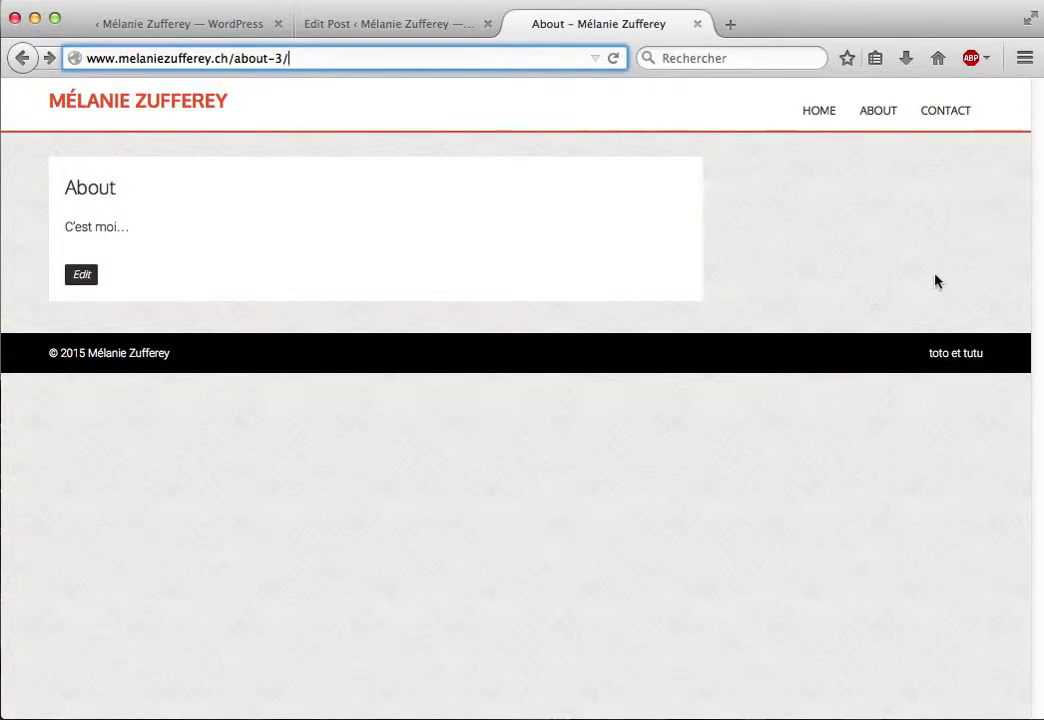
pyautogui.click(815, 116)
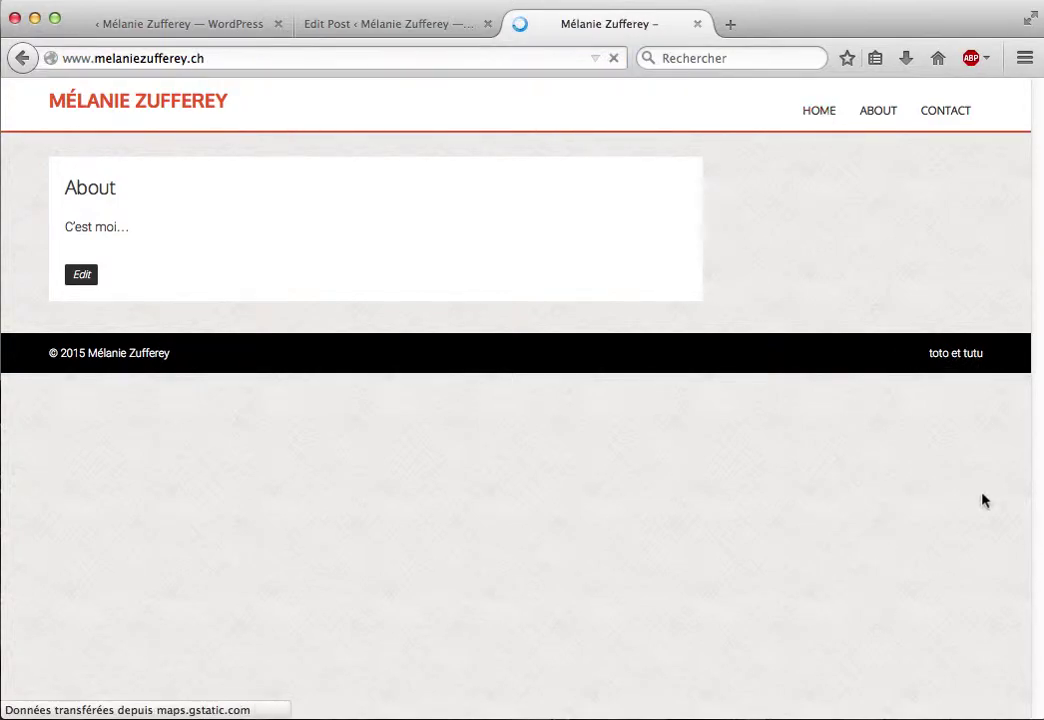
pyautogui.moveTo(1028, 401); pyautogui.dragTo(1037, 590)
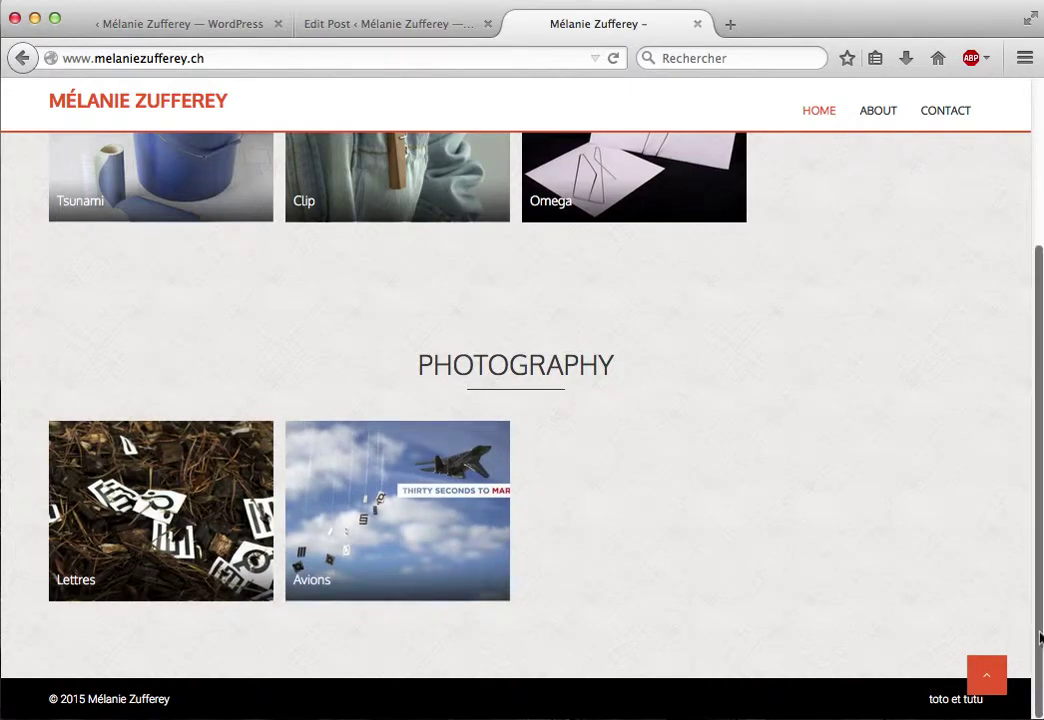
pyautogui.moveTo(1040, 637); pyautogui.dragTo(1028, 331)
# - Return to the WordPress admin and open the AccessPress Parallax theme's file editor
pyautogui.click(163, 30)
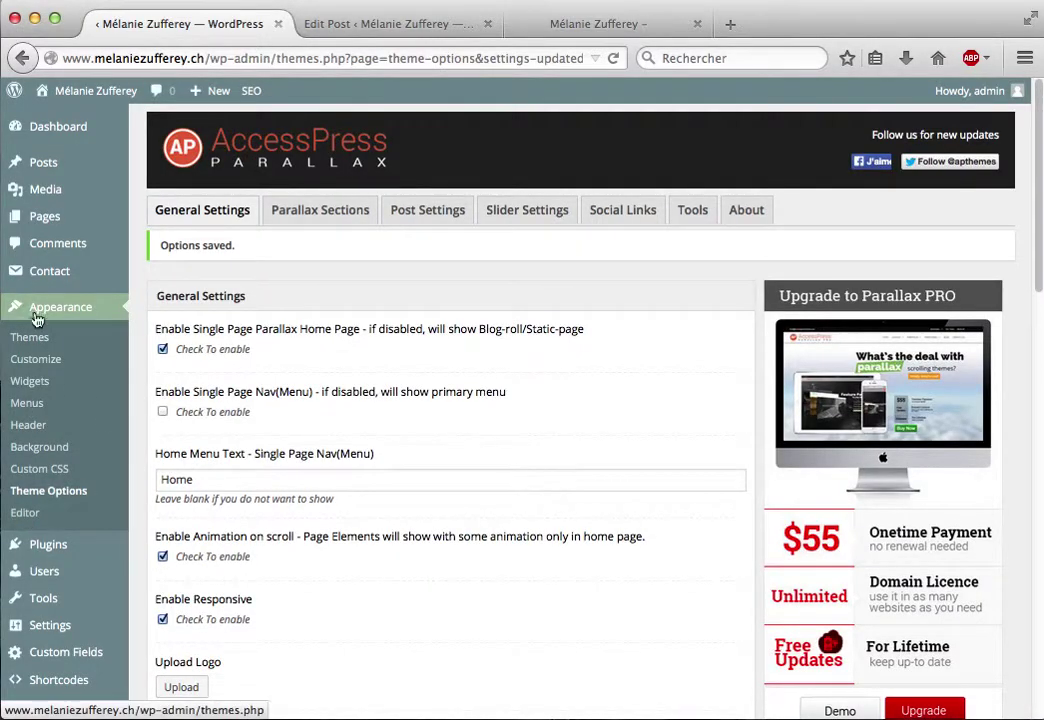
pyautogui.click(25, 512)
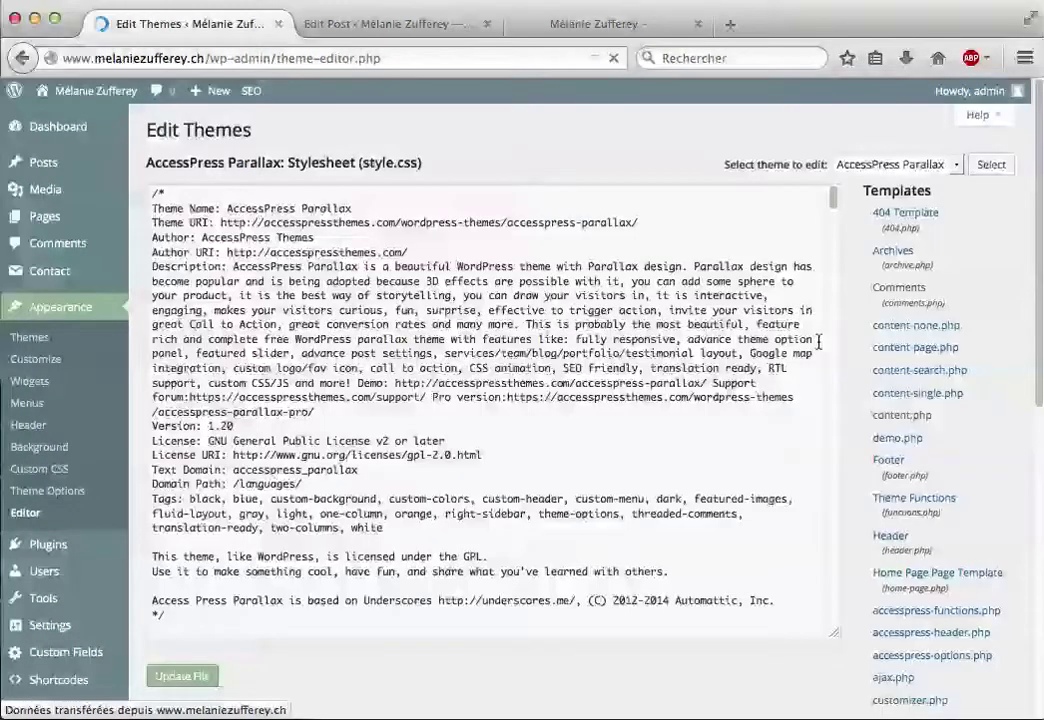
# - In the theme's footer.php, replace the site-info text "toto et tutu" with "Hello..." and save the file
pyautogui.click(892, 462)
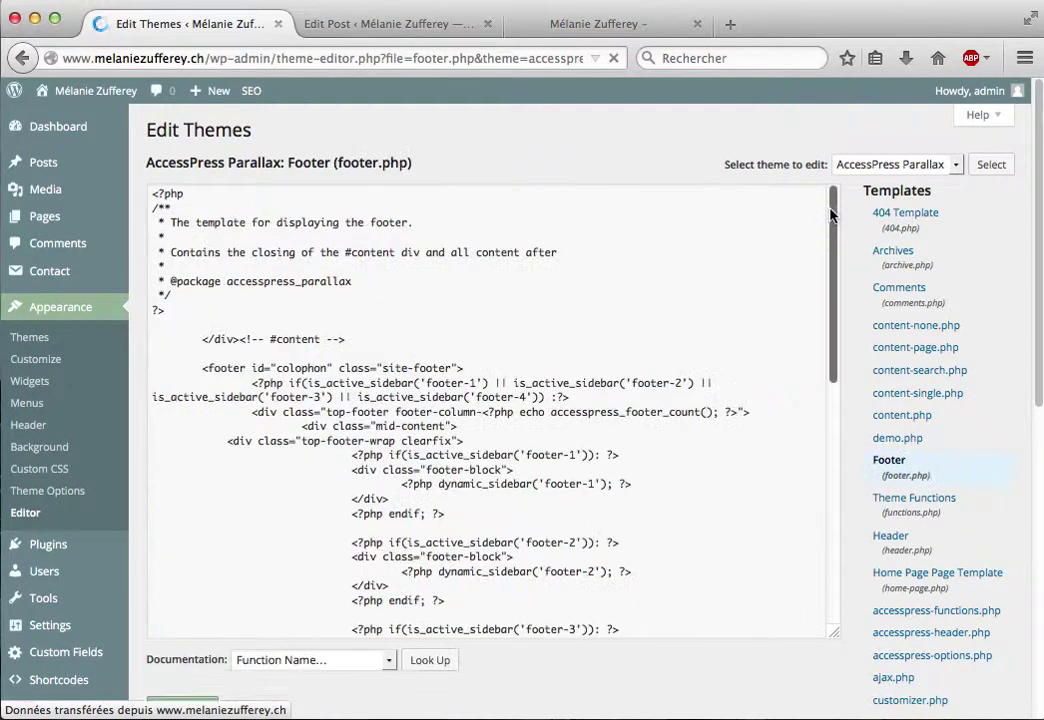
pyautogui.moveTo(831, 248); pyautogui.dragTo(829, 500)
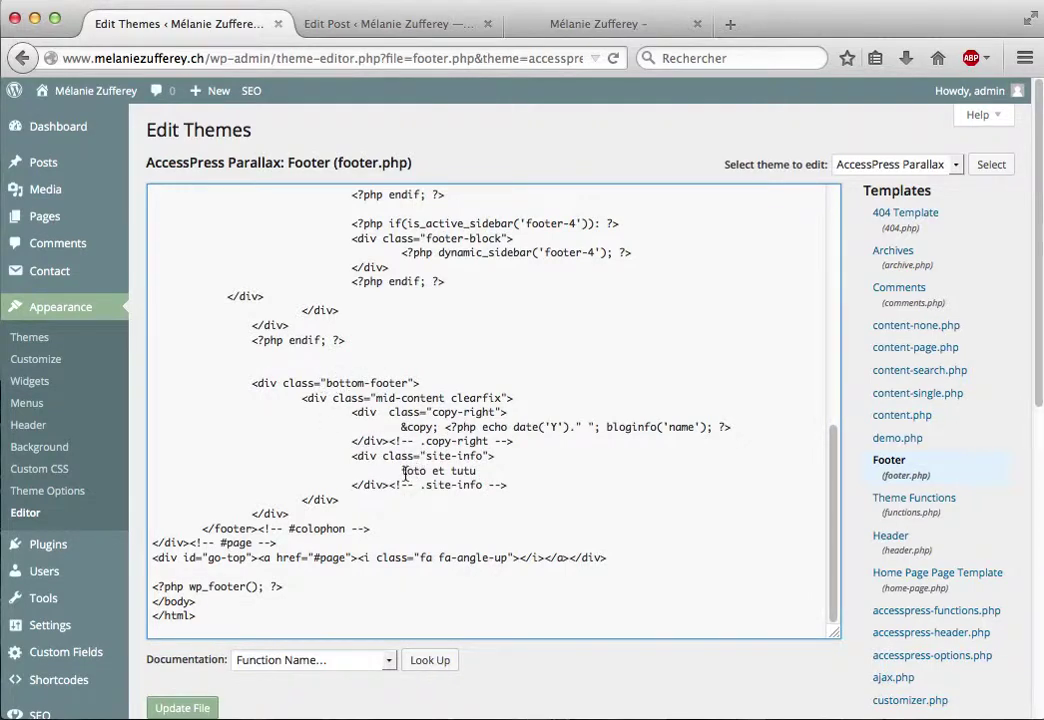
pyautogui.moveTo(403, 470); pyautogui.dragTo(478, 470)
pyautogui.write('Hello...')
pyautogui.click(182, 707)
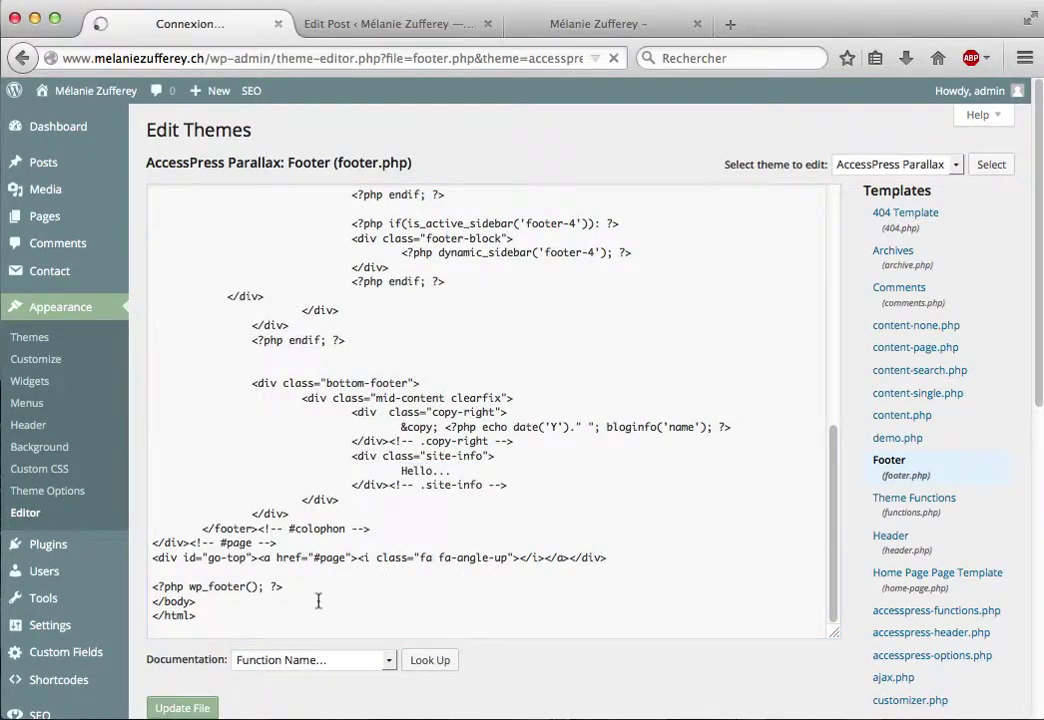
# - Update the Lettres post, and reload the live home page to check its footer before returning to the page's start
pyautogui.click(430, 25)
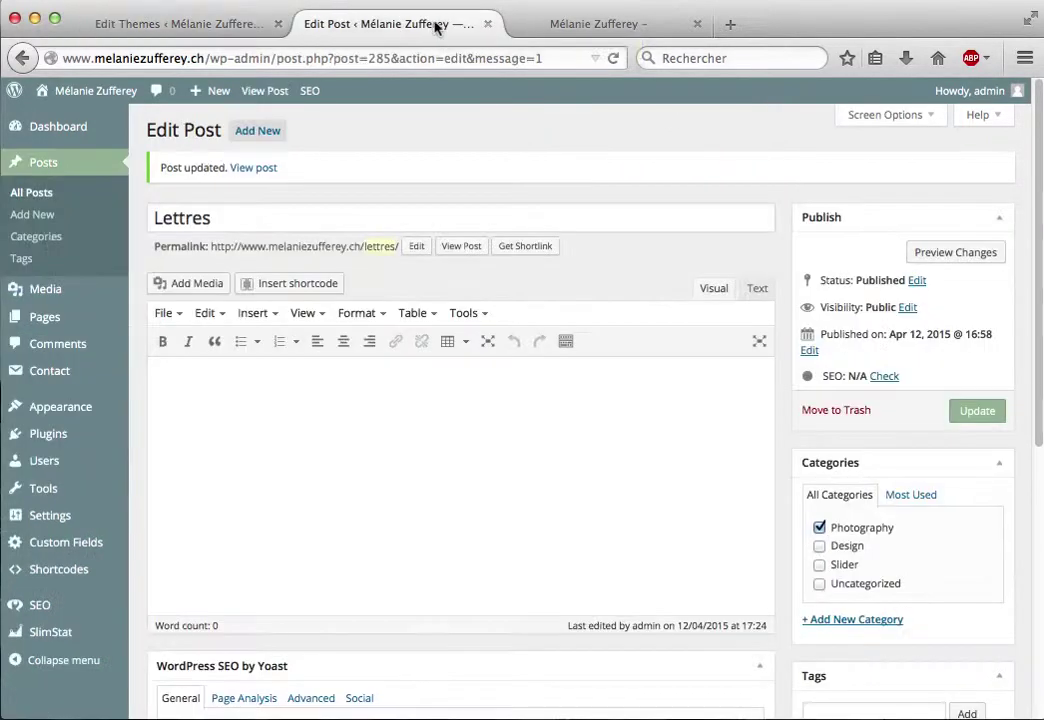
pyautogui.click(976, 411)
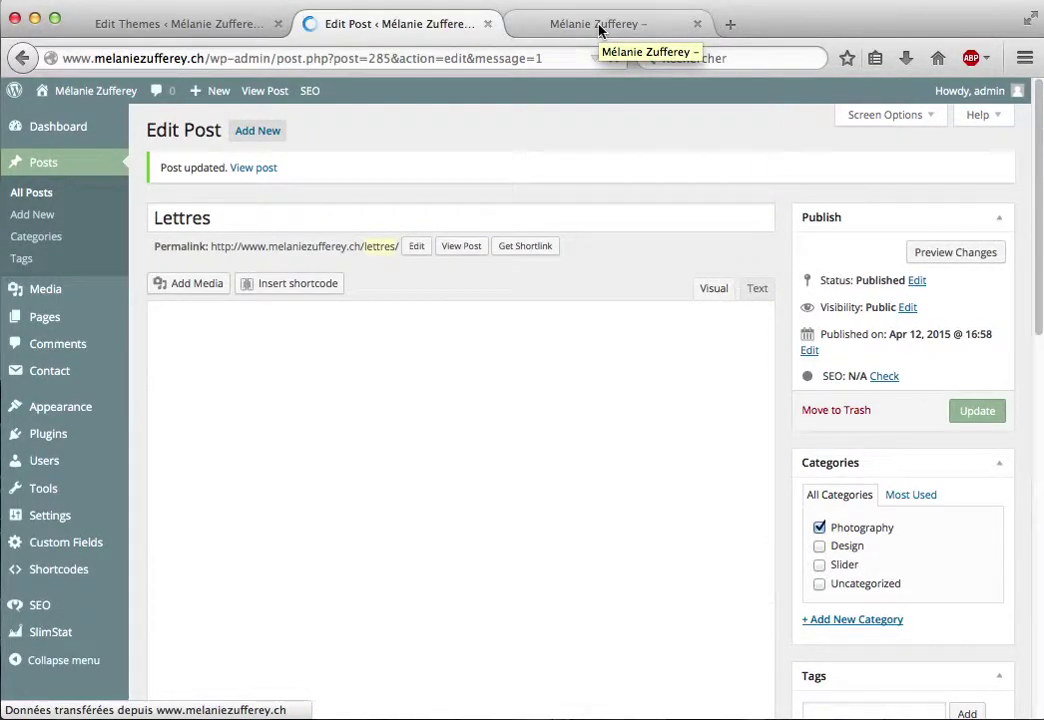
pyautogui.click(600, 26)
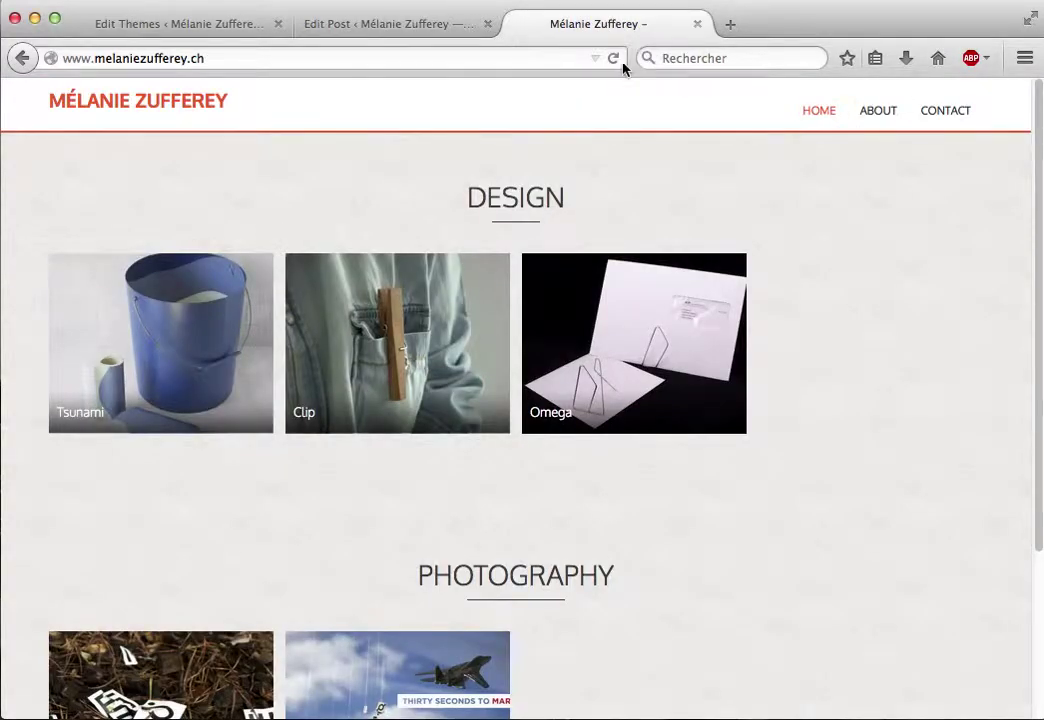
pyautogui.click(613, 59)
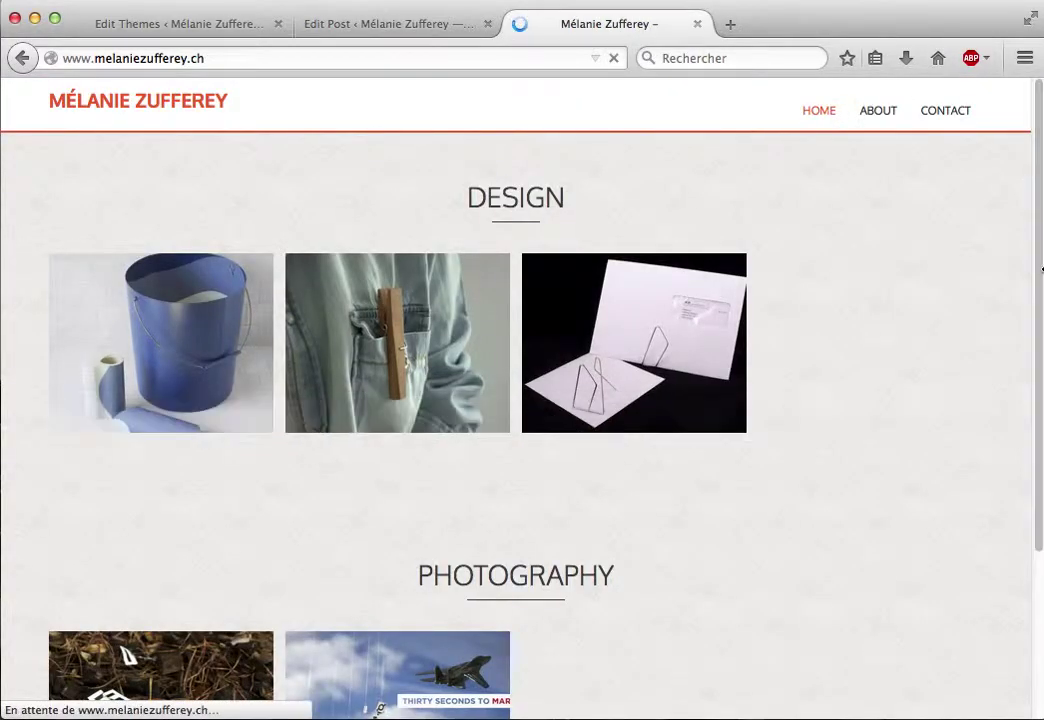
pyautogui.moveTo(1038, 280); pyautogui.dragTo(1028, 508)
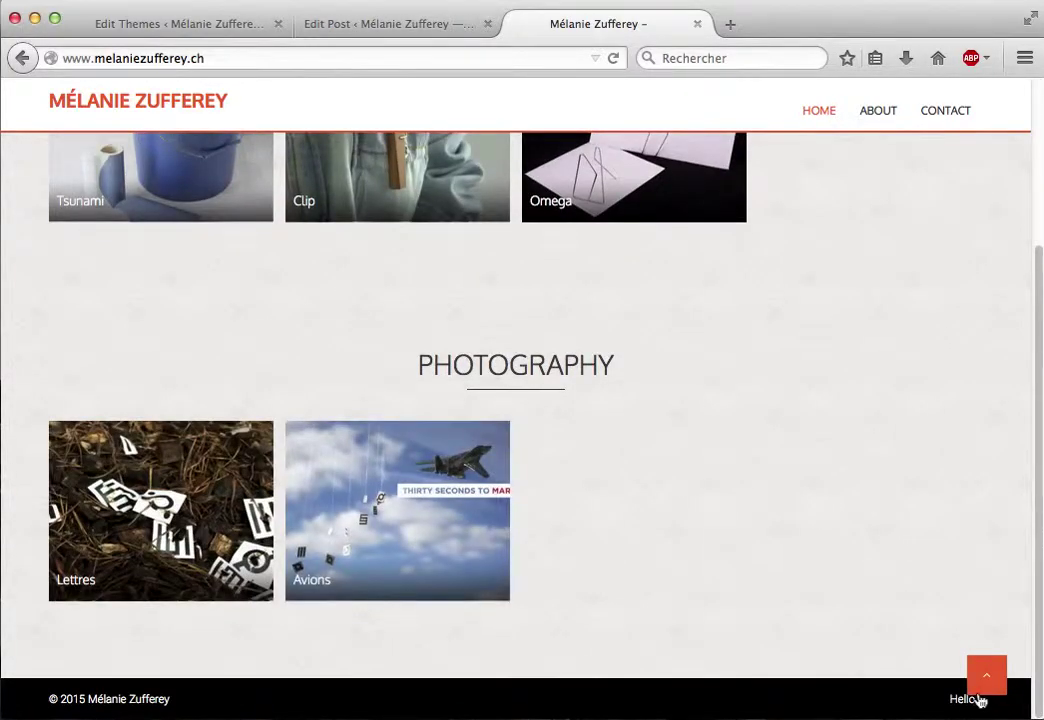
pyautogui.click(986, 678)
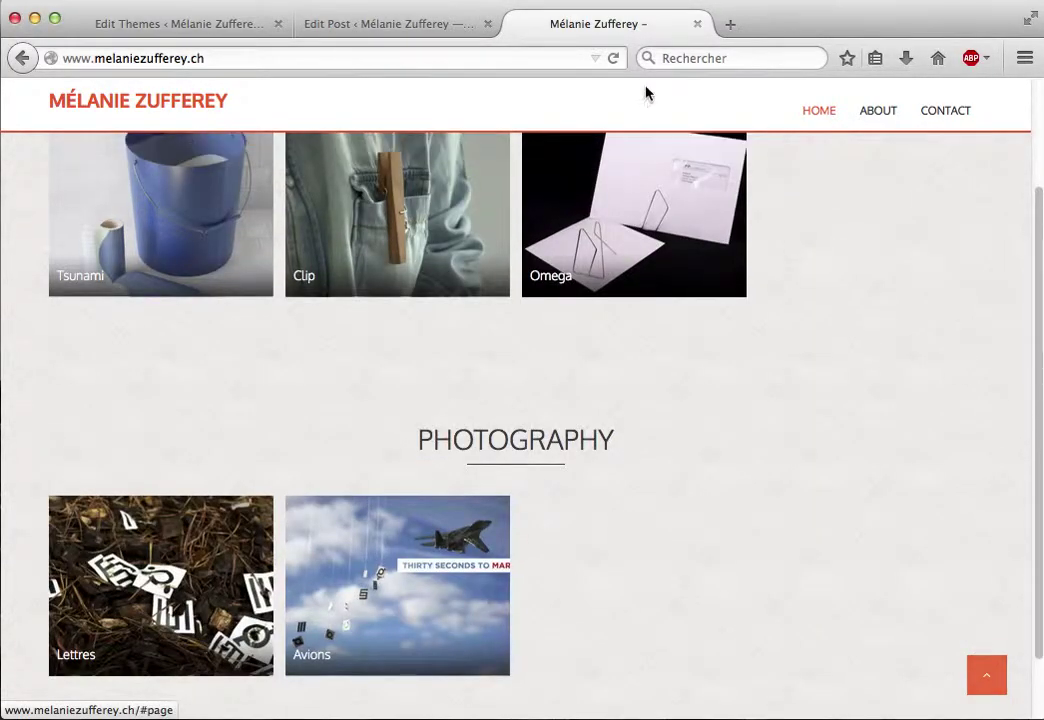